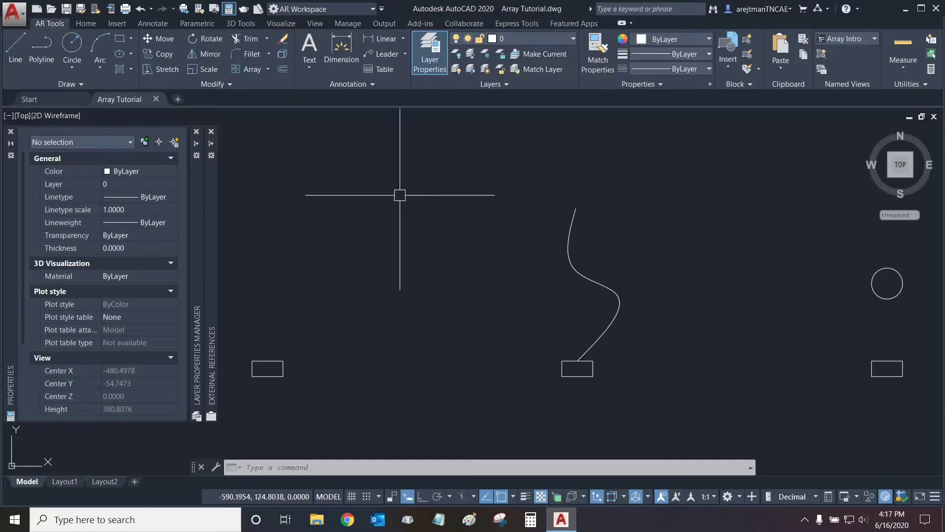
Step: Start a rectangular array of the lower-left rectangle, previewing the default 4-column by 3-row grid
left_click(268, 70)
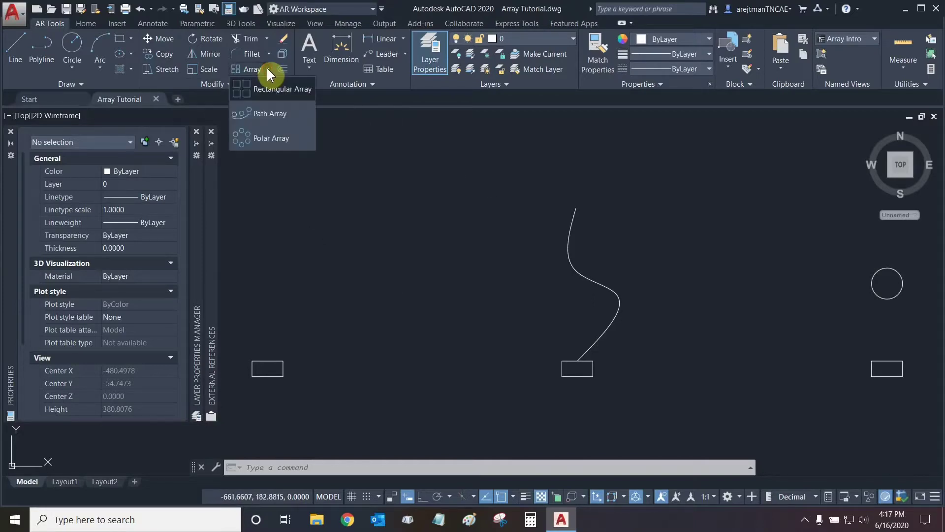
left_click(246, 93)
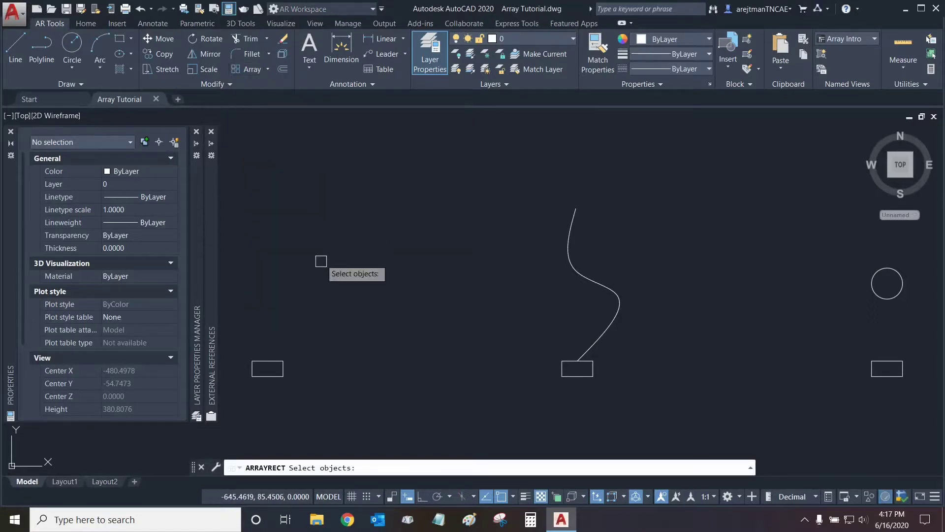
left_click(265, 361)
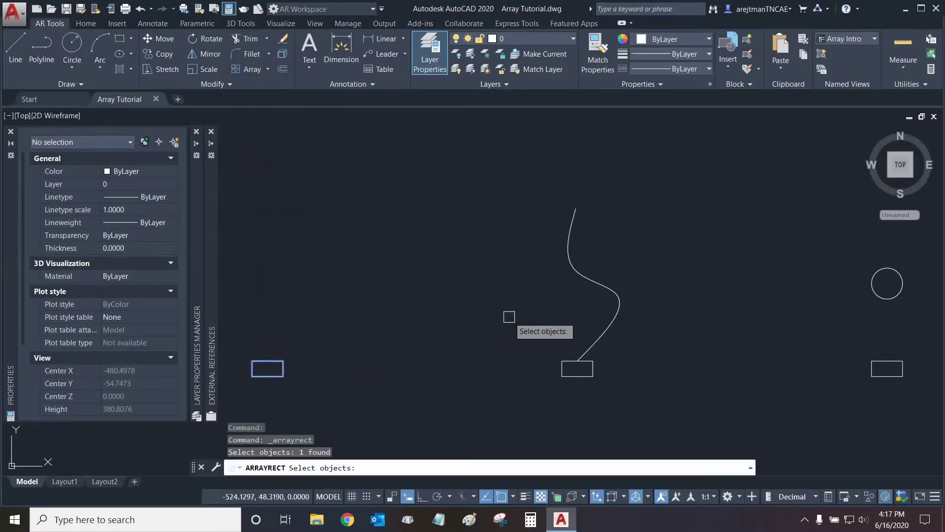
key("Return")
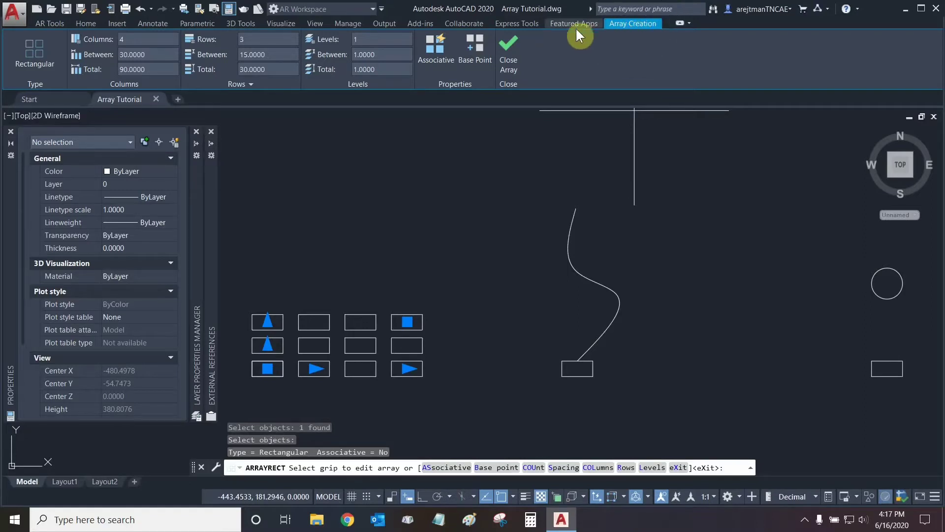
Step: Set the array to 5 columns and 5 rows
left_click(146, 39)
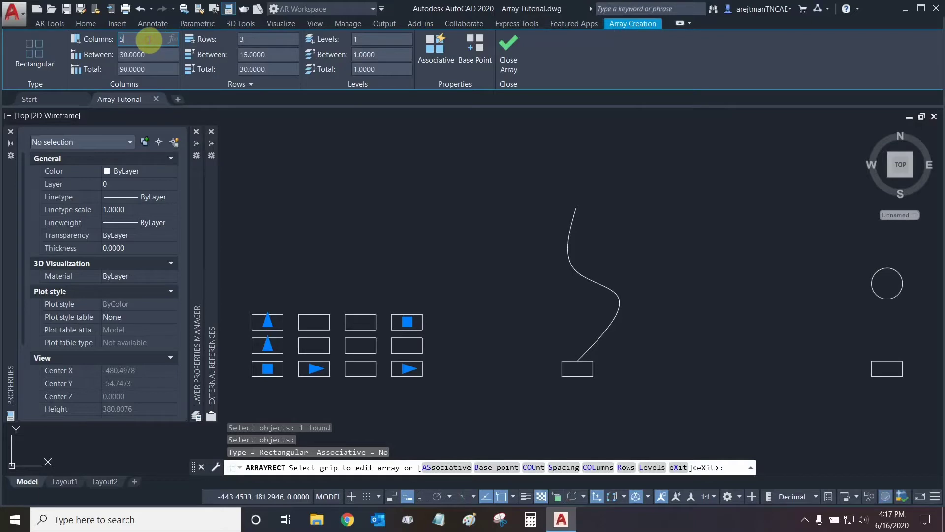
key("Return")
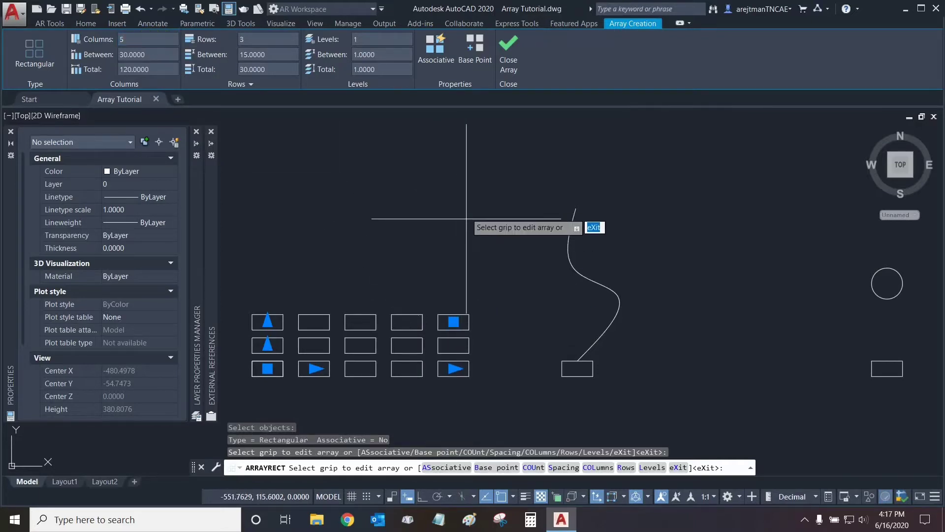
left_click(254, 39)
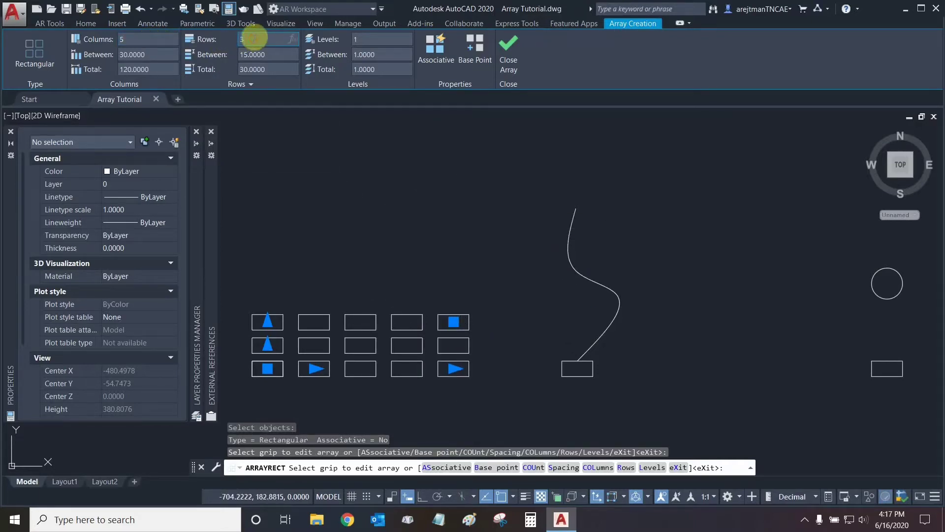
type("5")
key("Return")
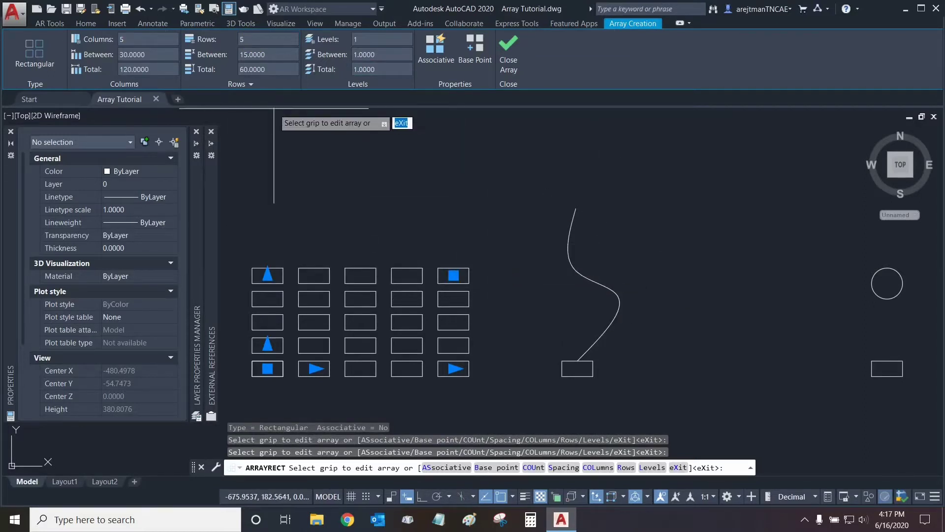
Step: Space the columns 40 apart and the rows 20 apart
left_click(154, 50)
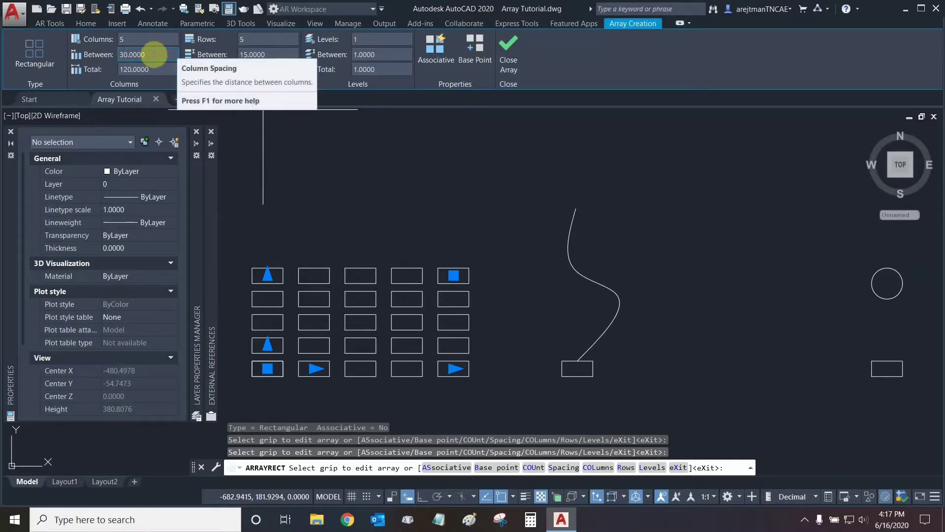
left_click(154, 53)
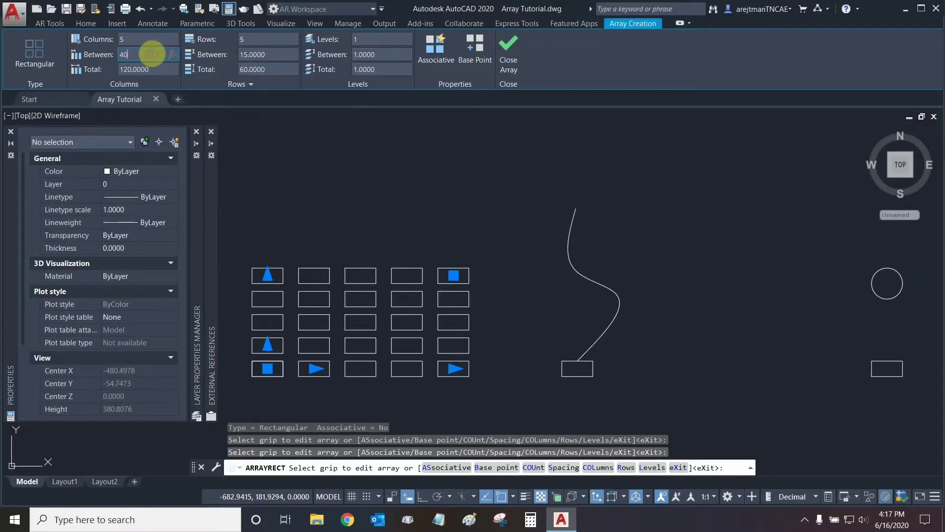
type("40")
key("Return")
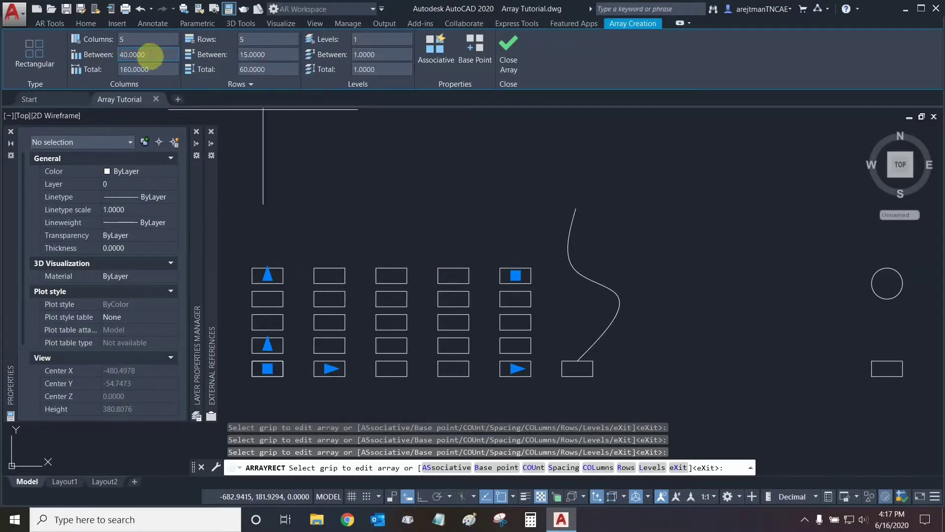
left_click(277, 55)
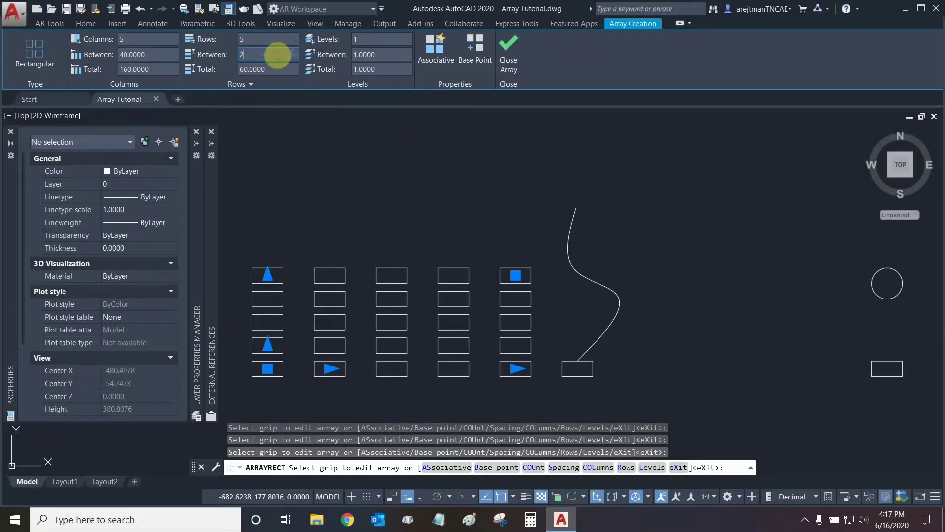
type("20")
key("Return")
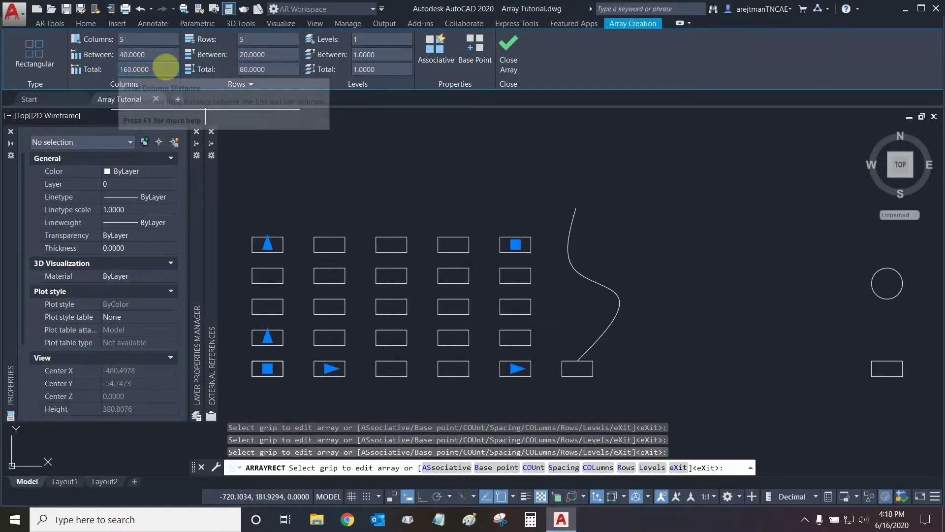
Step: Set the column total to 150 and row total to 100, giving spacings of 37.5 and 25
left_click(169, 69)
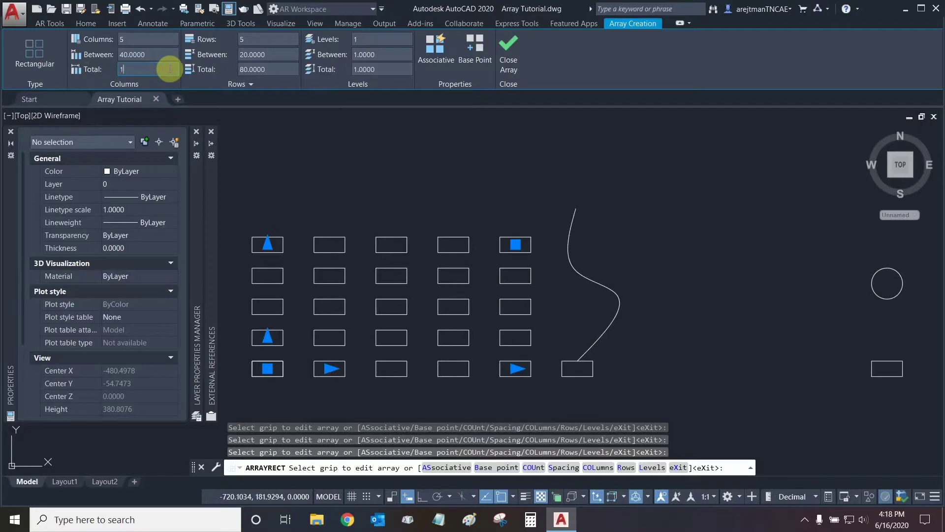
type("150")
key("Return")
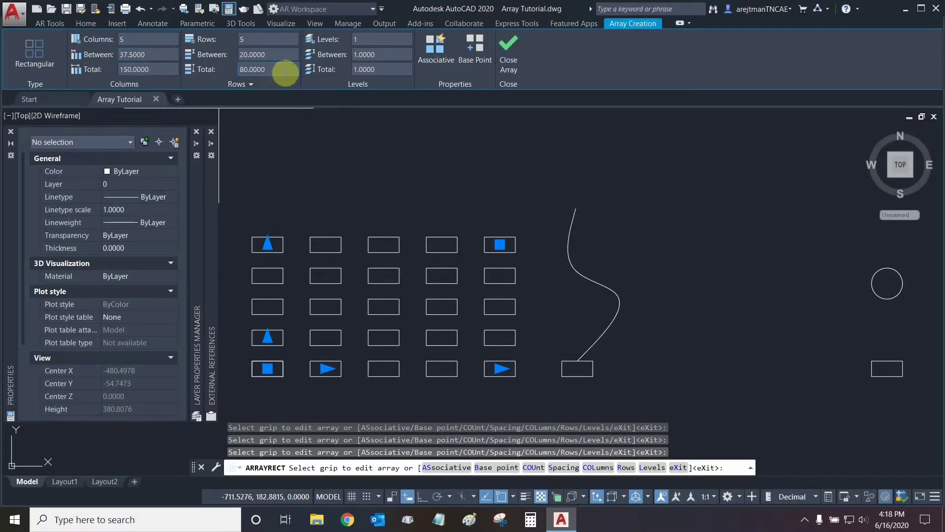
left_click(286, 72)
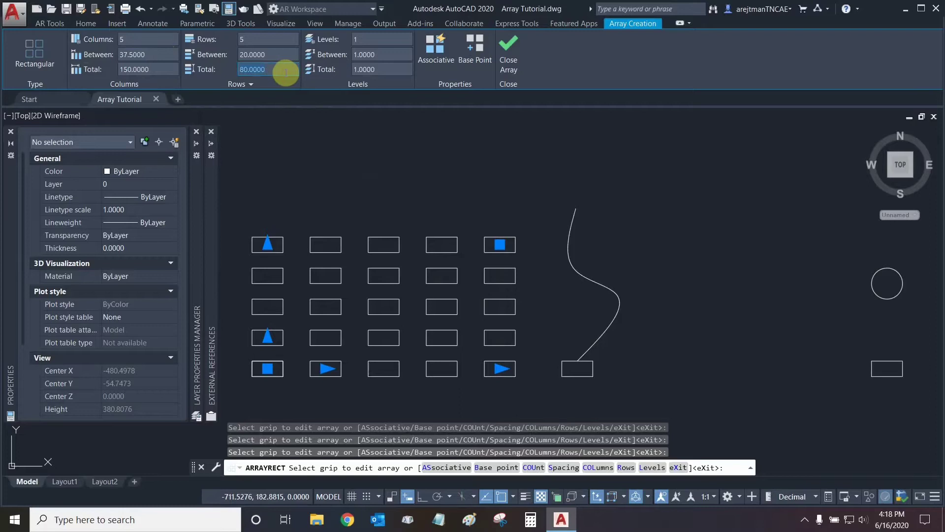
type("100")
key("Return")
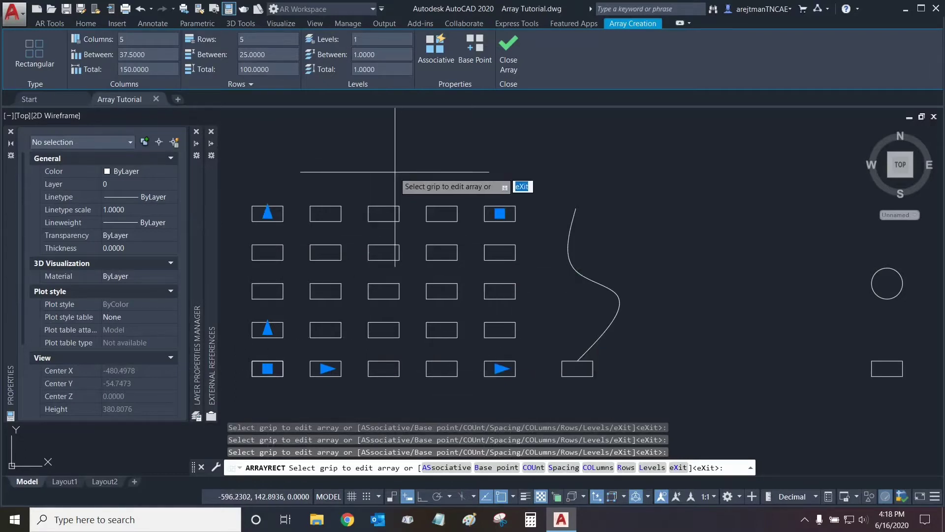
left_click(436, 61)
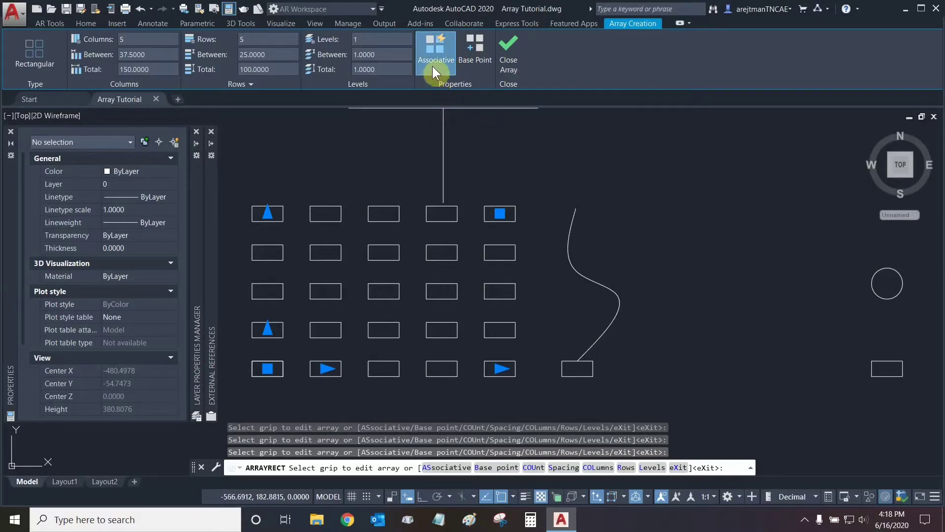
left_click(432, 66)
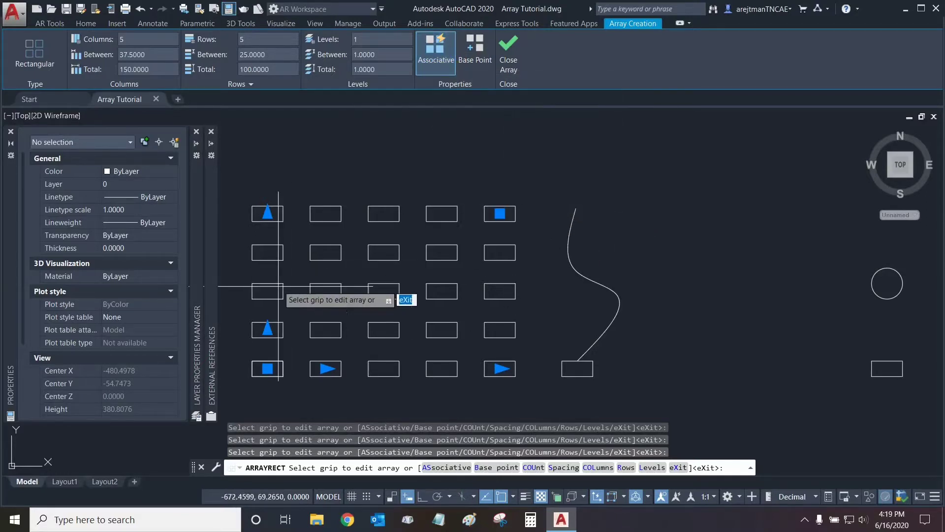
left_click(436, 69)
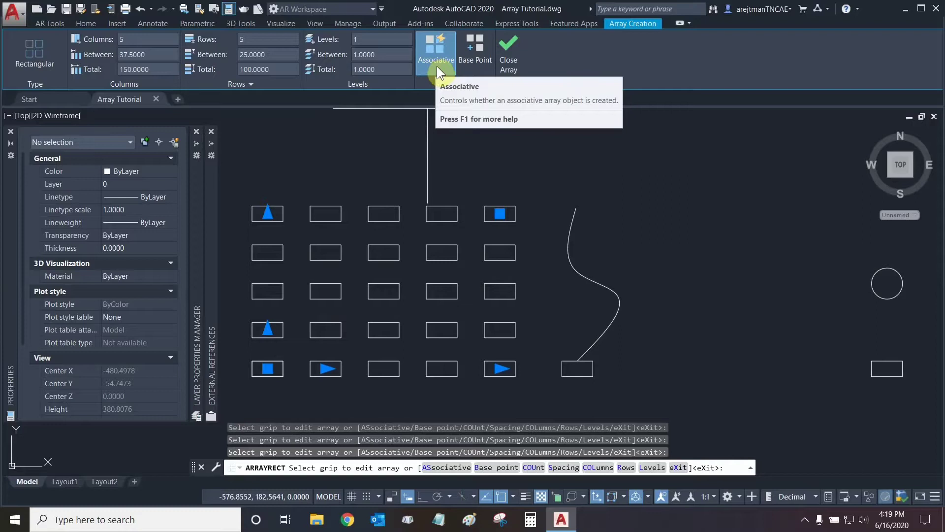
Step: Finish the 5-by-5 array and pick several individual copies, then clear the selection
left_click(508, 61)
left_click(507, 209)
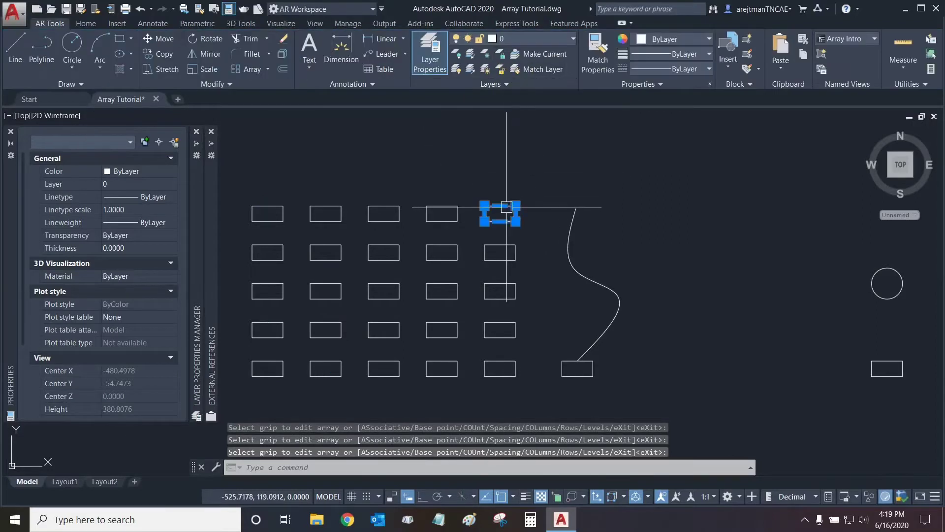
left_click(439, 206)
left_click(383, 207)
left_click(445, 245)
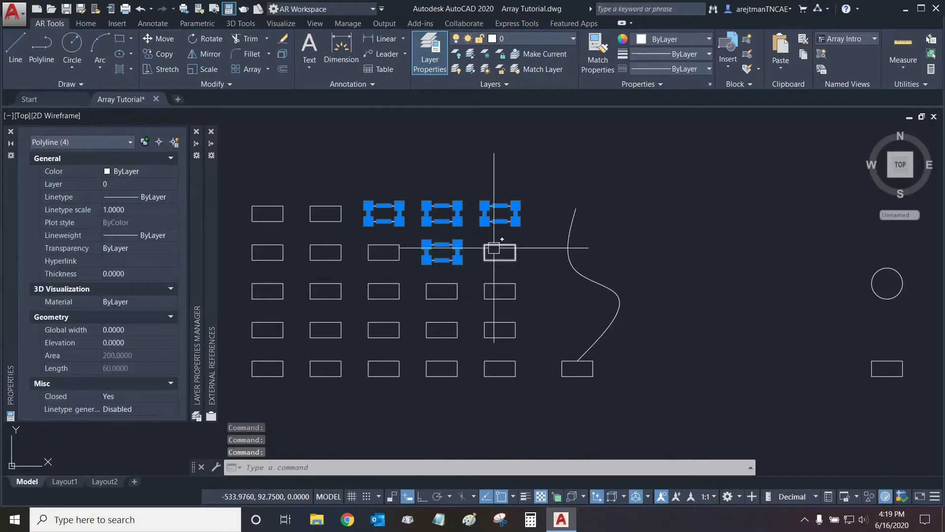
left_click(500, 245)
key("Escape")
Step: Erase the arrayed copies with two window selections, keeping the original rectangle
left_click(559, 178)
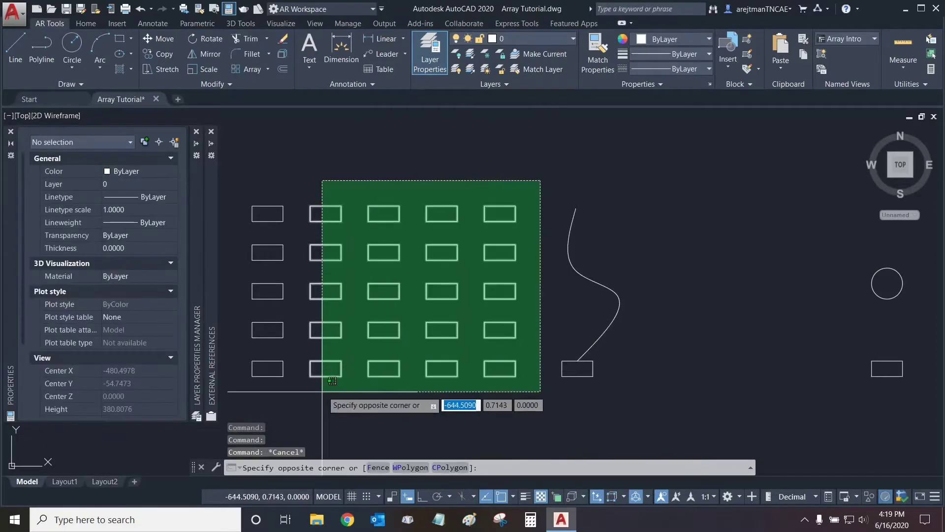
left_click(322, 378)
key("Delete")
left_click(356, 143)
left_click(308, 331)
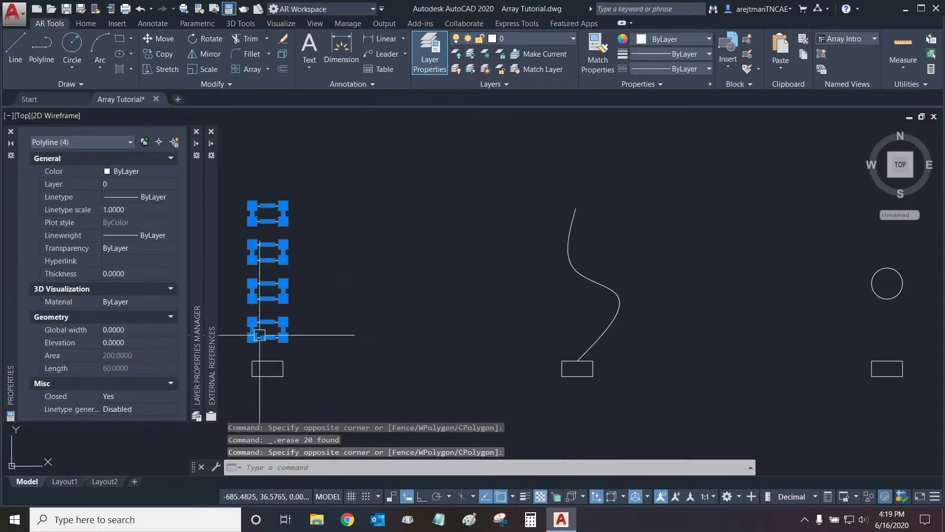
key("Delete")
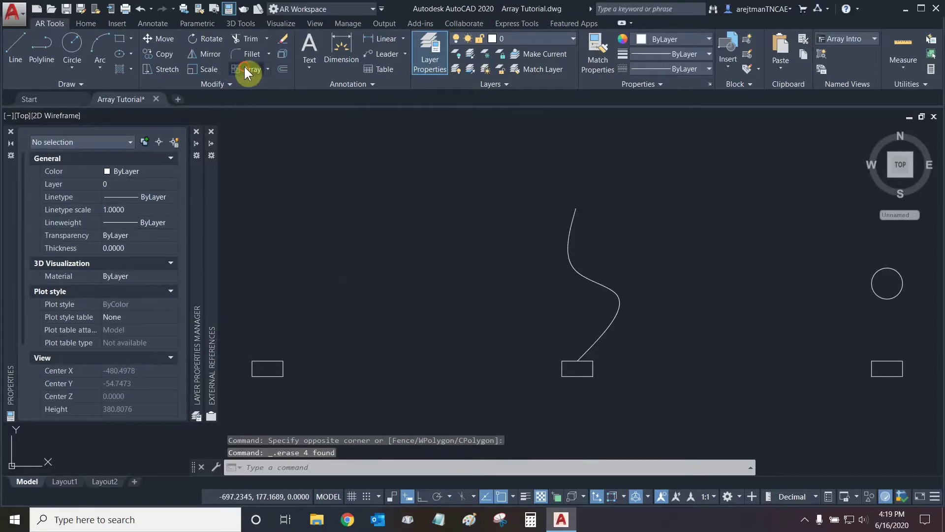
Step: Rebuild the lower-left rectangle as an associative 4-by-3 rectangular array spaced 30 and 15
left_click(243, 66)
left_click(266, 374)
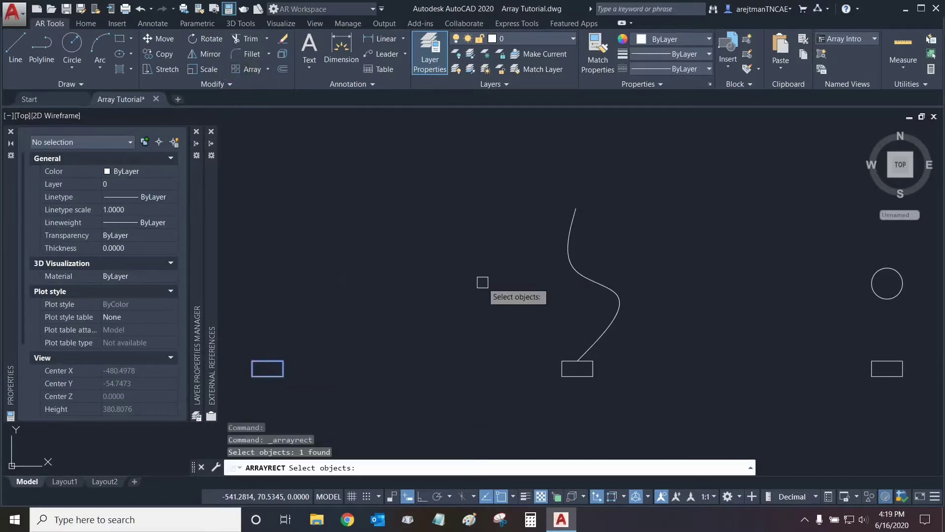
key("Return")
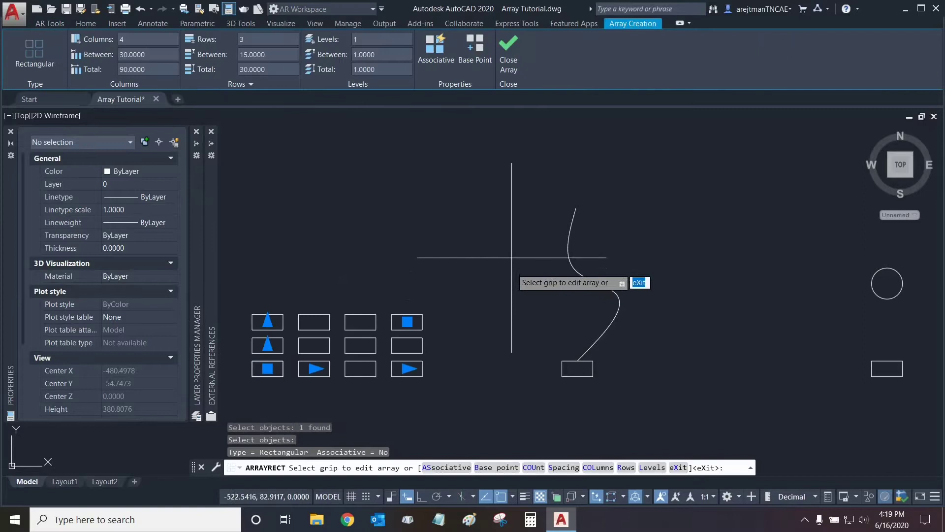
left_click(436, 57)
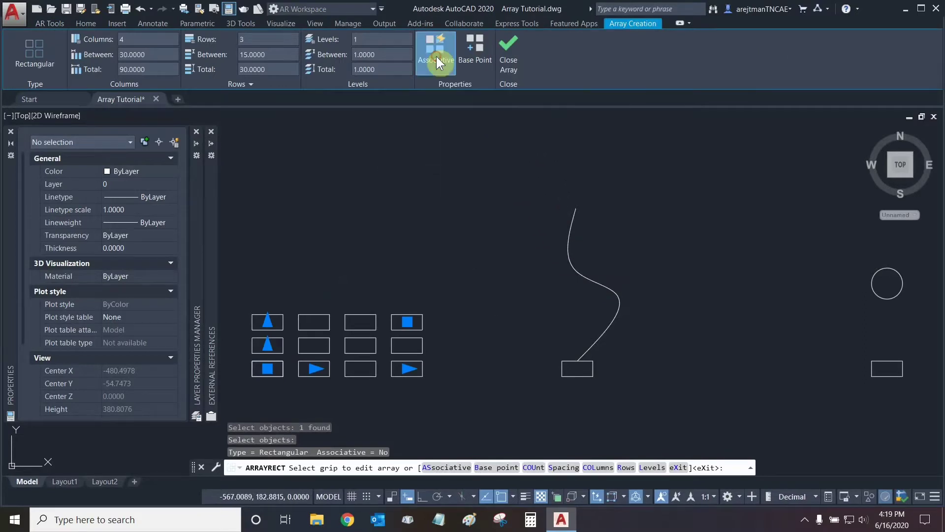
left_click(509, 52)
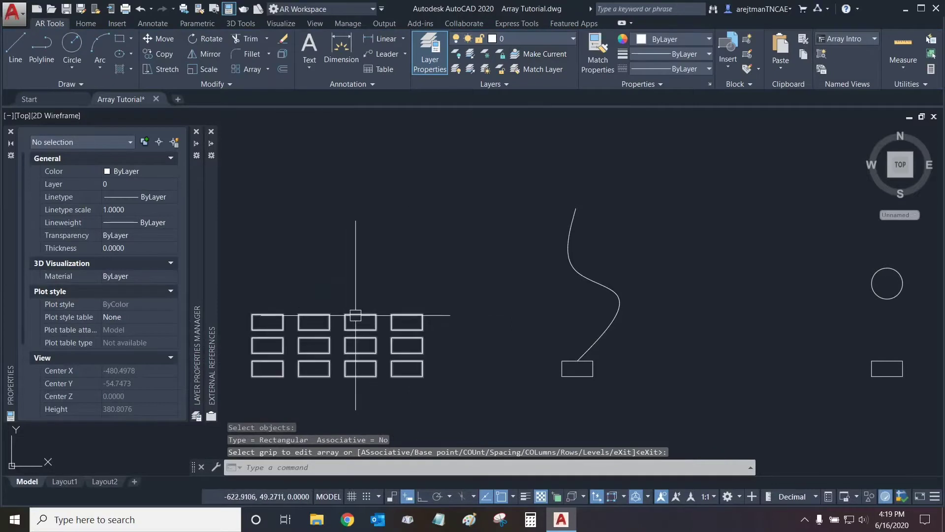
Step: Select the associative array, set it to 5 columns, and enter 5 rows
left_click(361, 353)
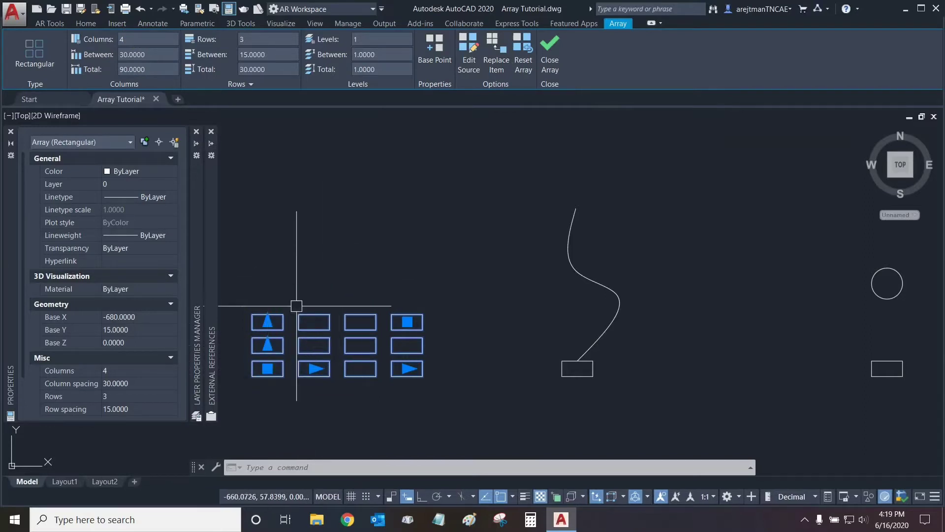
mouse_move(267, 368)
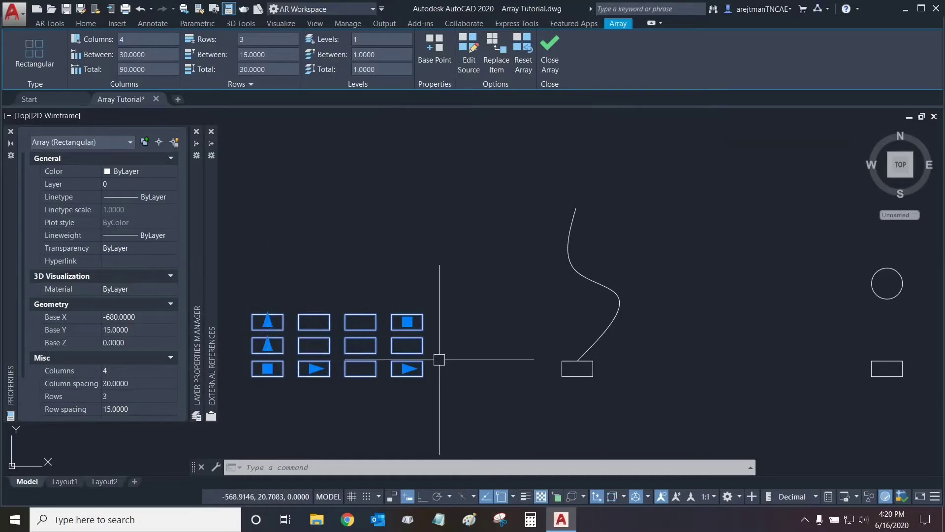
left_click(136, 36)
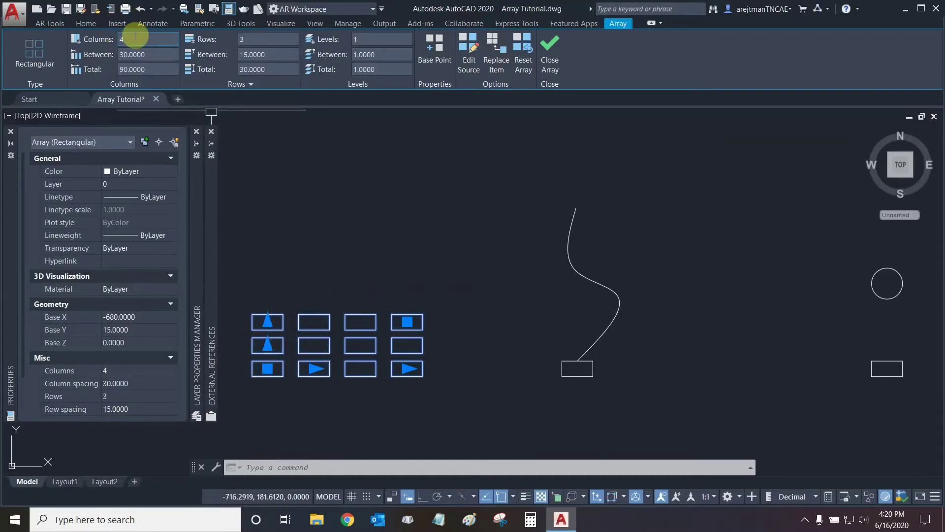
key("Return")
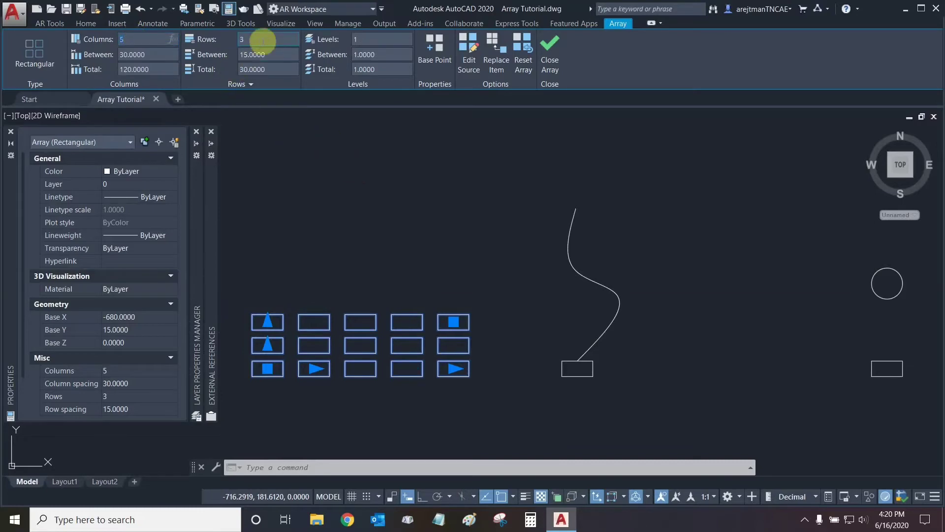
left_click(263, 38)
type("5")
left_click(263, 54)
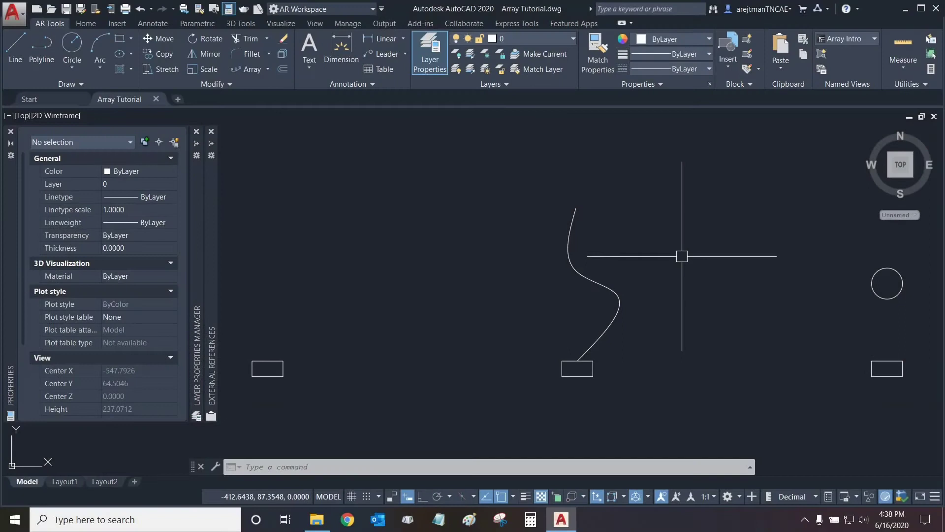
Step: Path-array the middle rectangle along the spline, previewing 5 aligned copies 30 apart
left_click(269, 69)
left_click(254, 117)
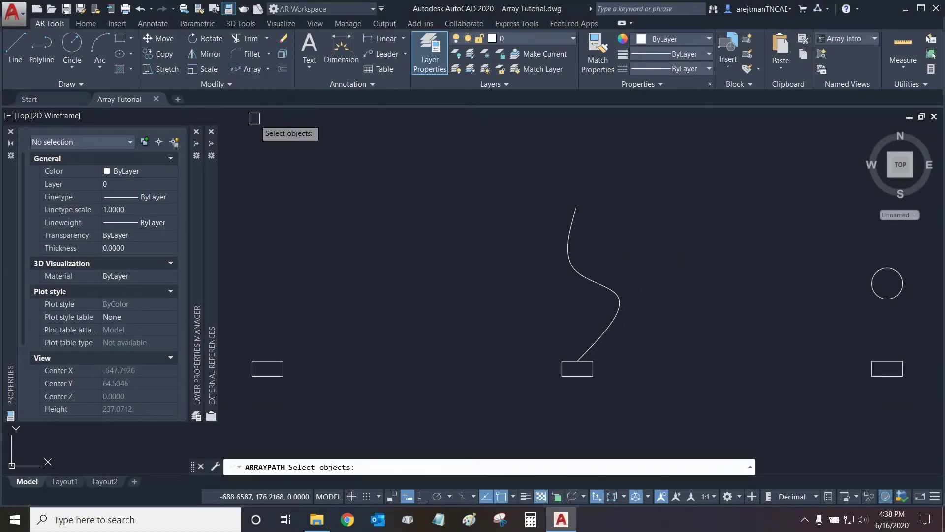
left_click(579, 374)
key("Return")
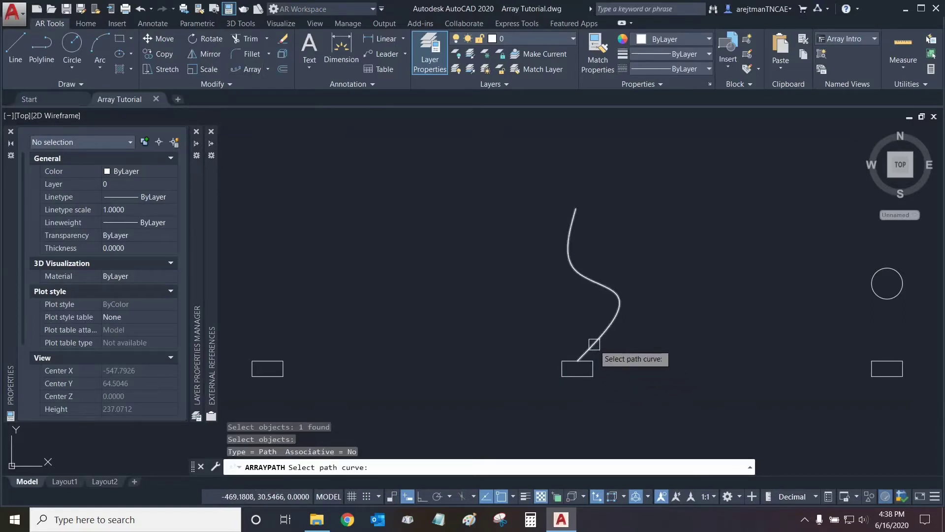
left_click(594, 343)
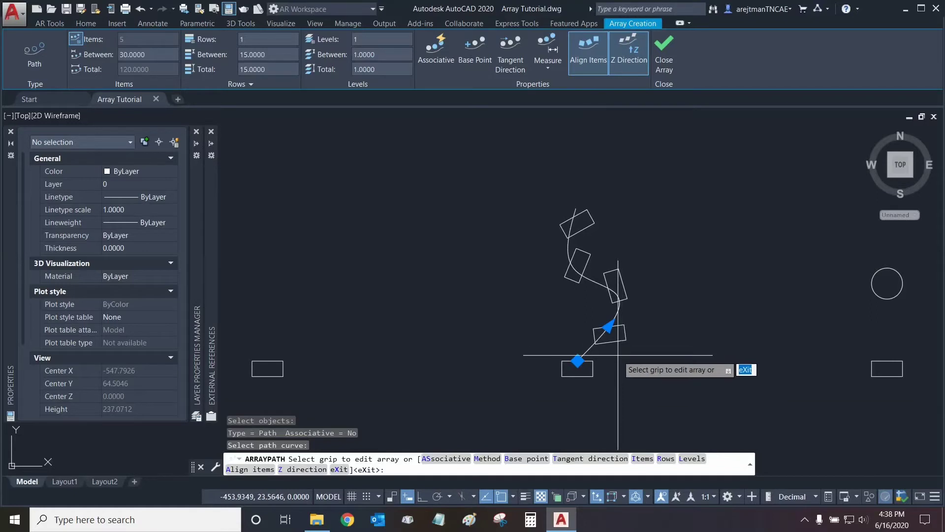
Step: End the path array, try stretching the spline's grips without committing, then undo the path array
key("Escape")
left_click(585, 290)
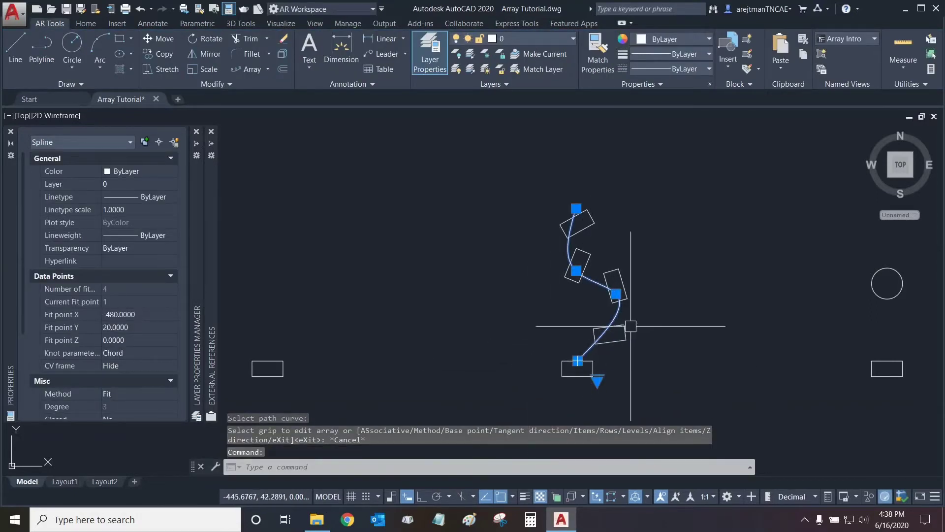
left_click(615, 294)
key("Escape")
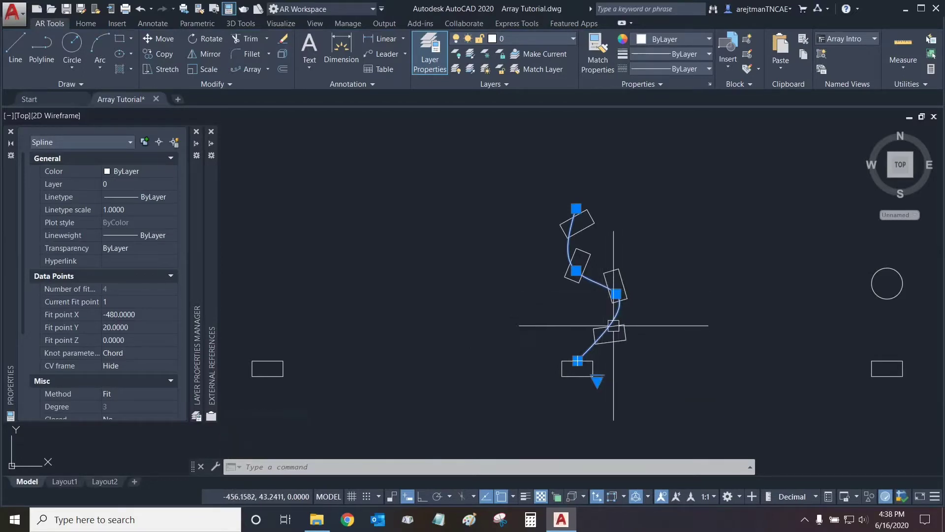
key("Escape")
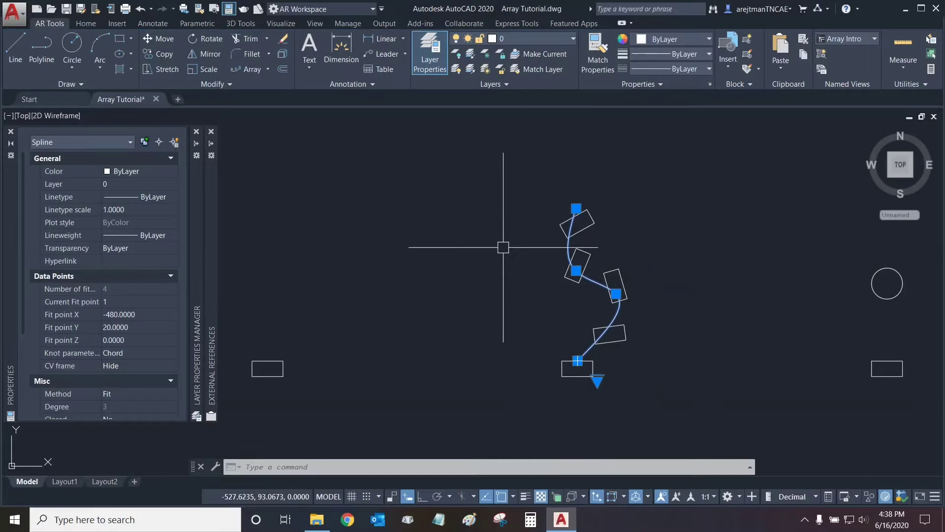
left_click(616, 294)
key("Escape")
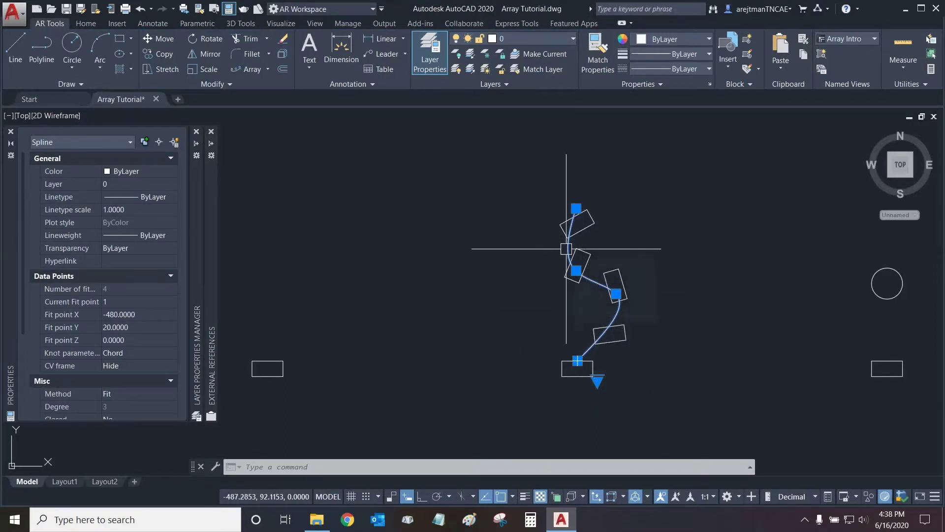
left_click(576, 270)
key("Escape")
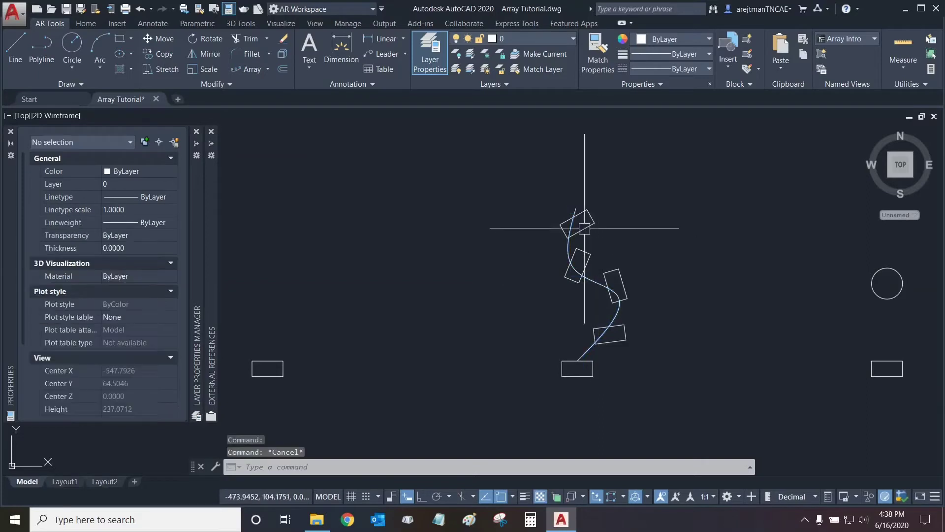
left_click(140, 9)
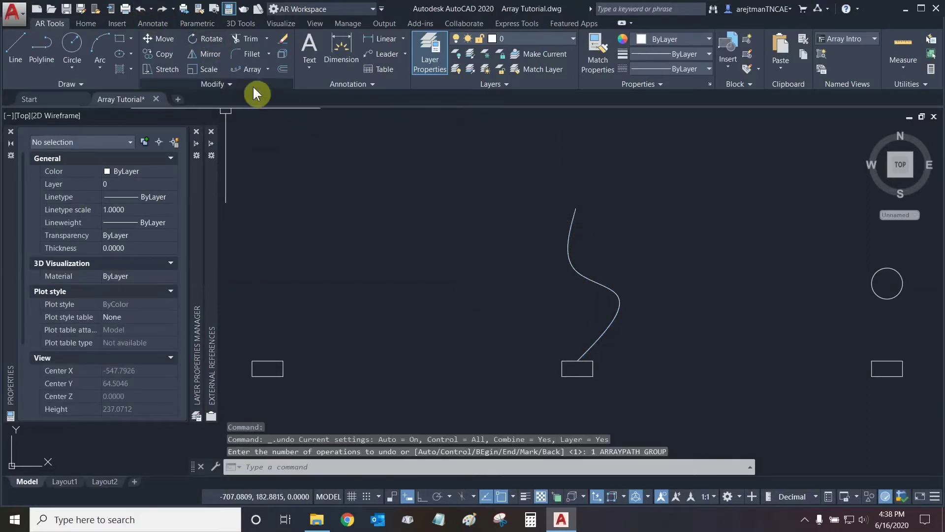
left_click(246, 69)
left_click(575, 365)
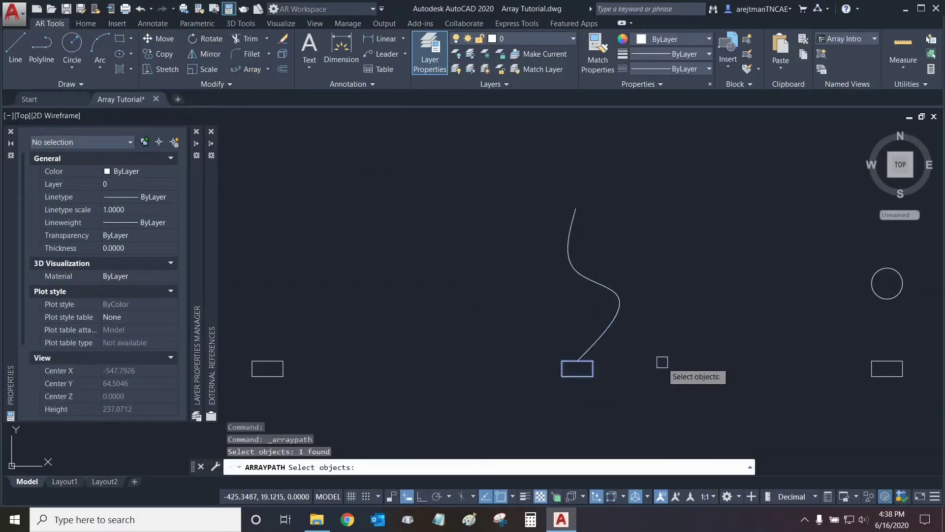
key("Return")
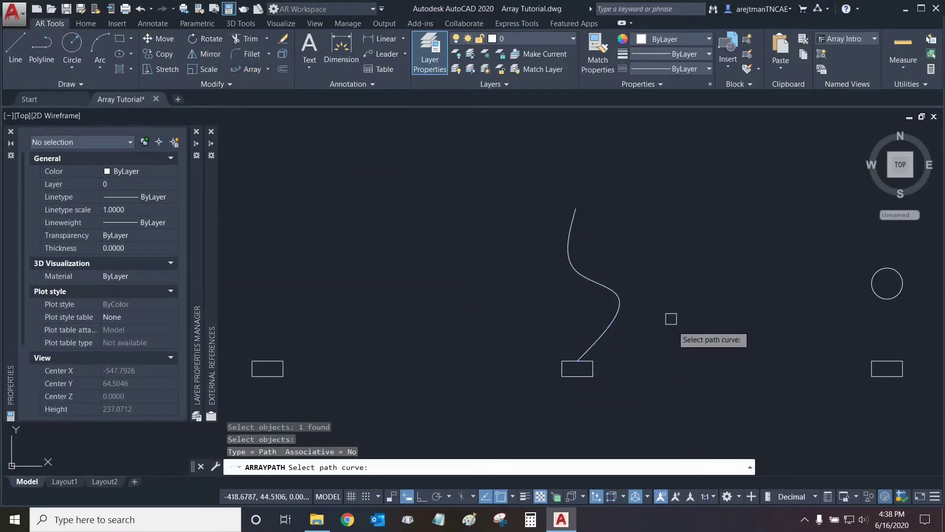
left_click(590, 278)
middle_click_drag(708, 294, 602, 198)
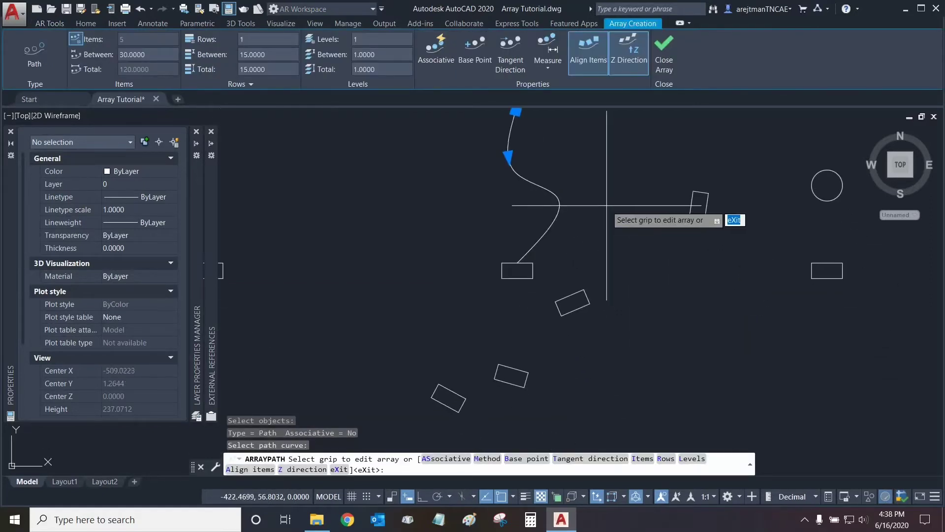
scroll(600, 224, "down", 1)
scroll(613, 365, "down", 1)
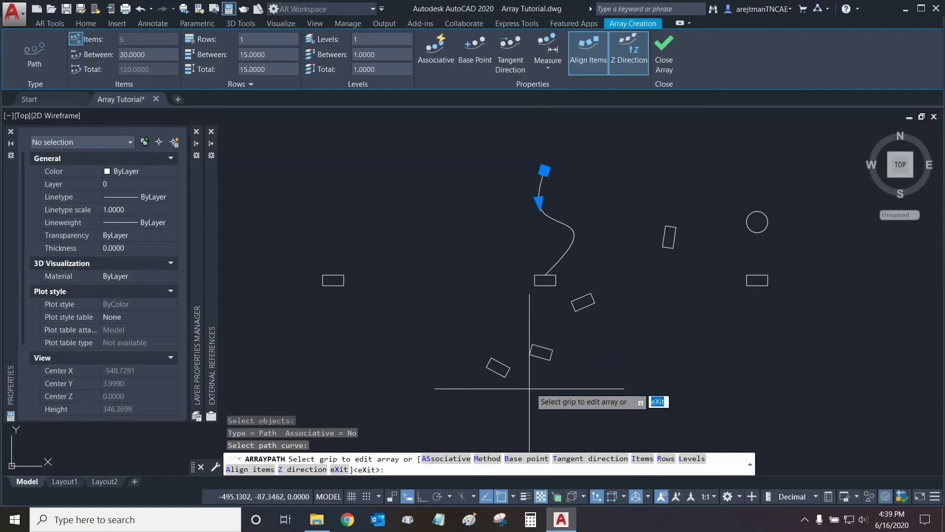
scroll(507, 224, "up", 1)
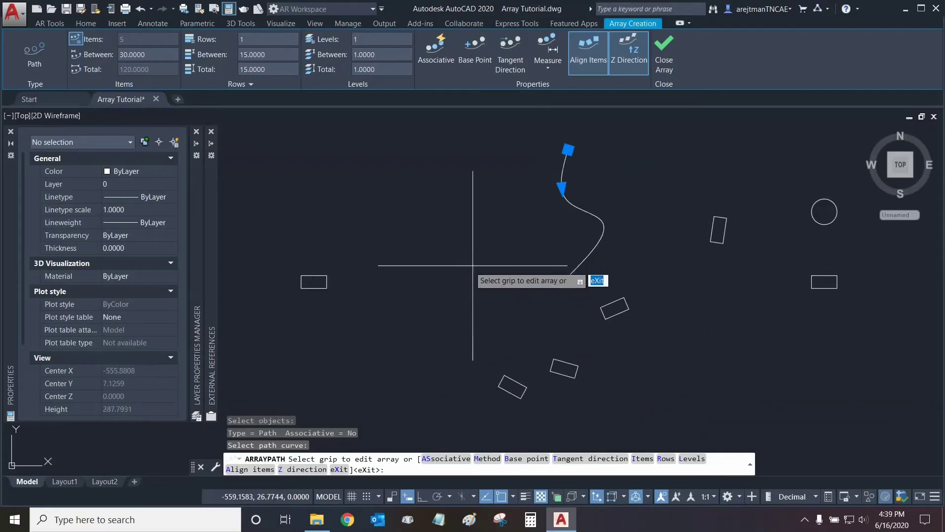
Step: Undo the misdirected array and path-array the middle rectangle up the spline as an associative array
left_click(142, 10)
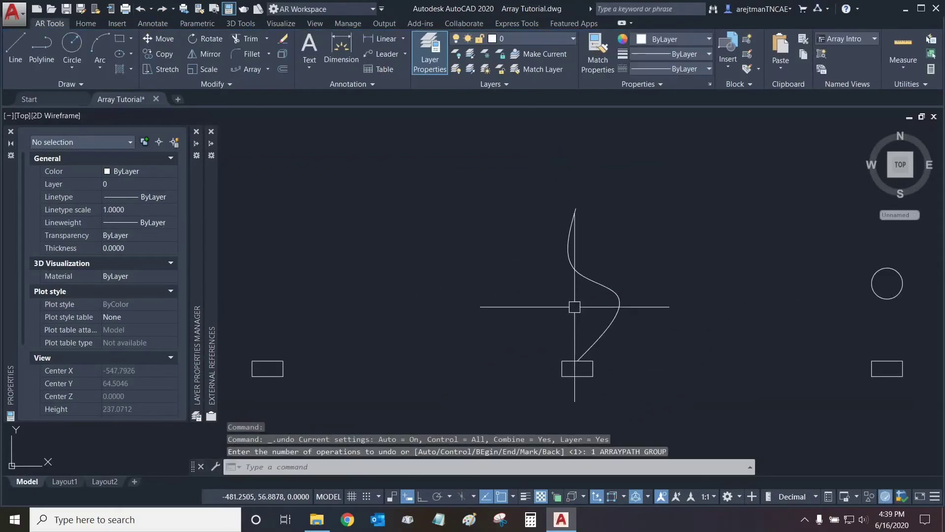
left_click(571, 374)
left_click(254, 70)
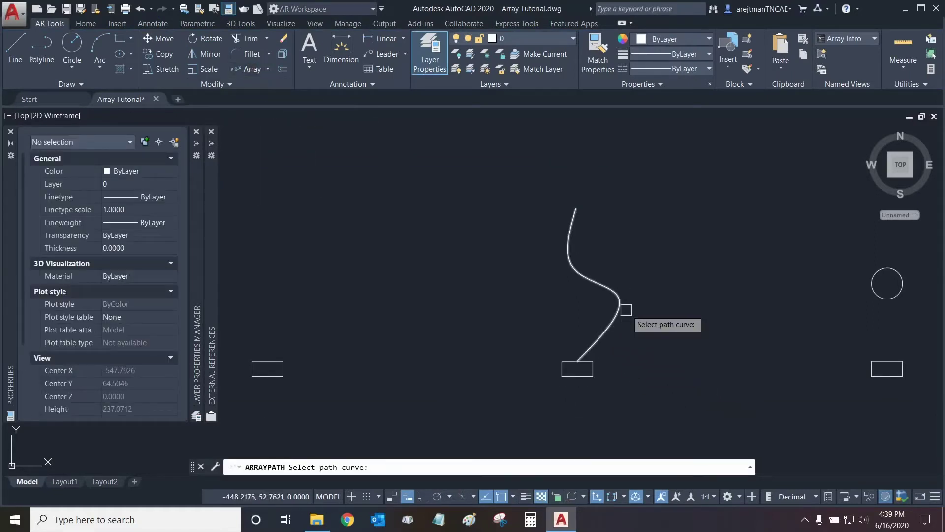
left_click(608, 330)
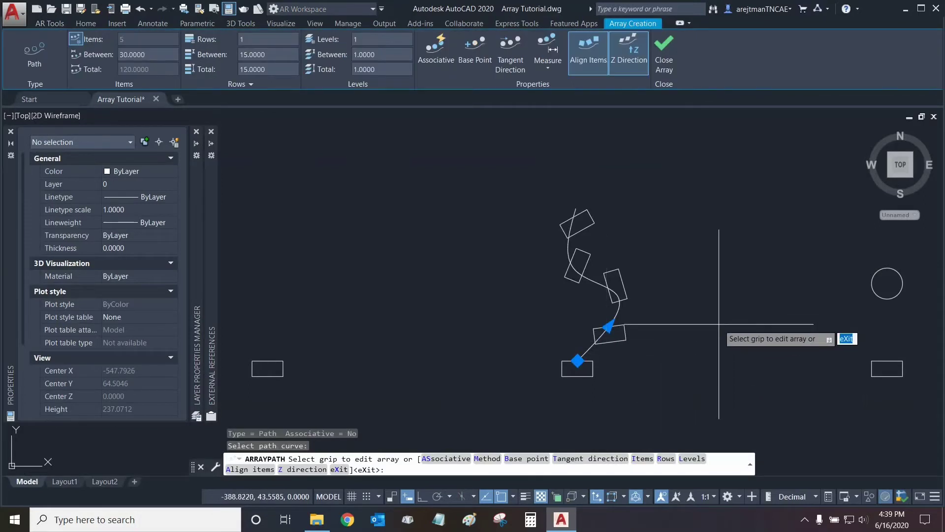
middle_click_drag(680, 262, 657, 266)
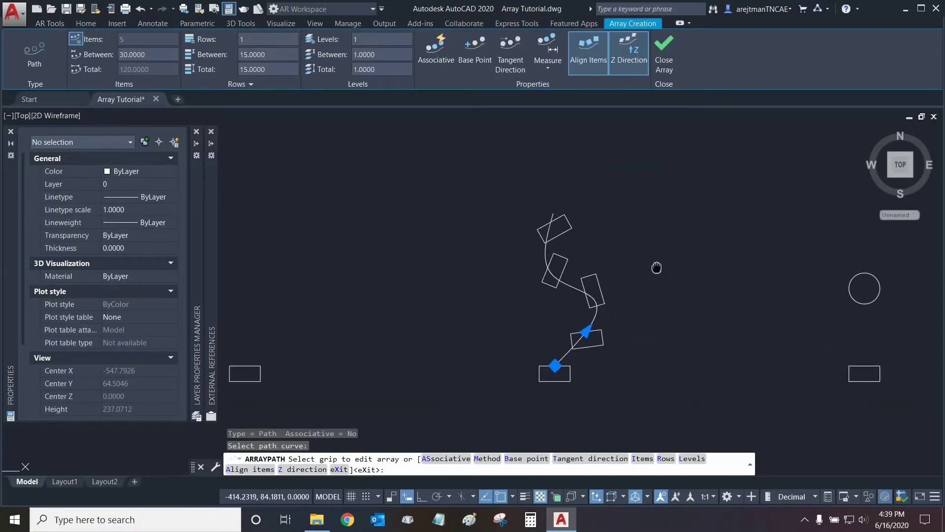
left_click(438, 61)
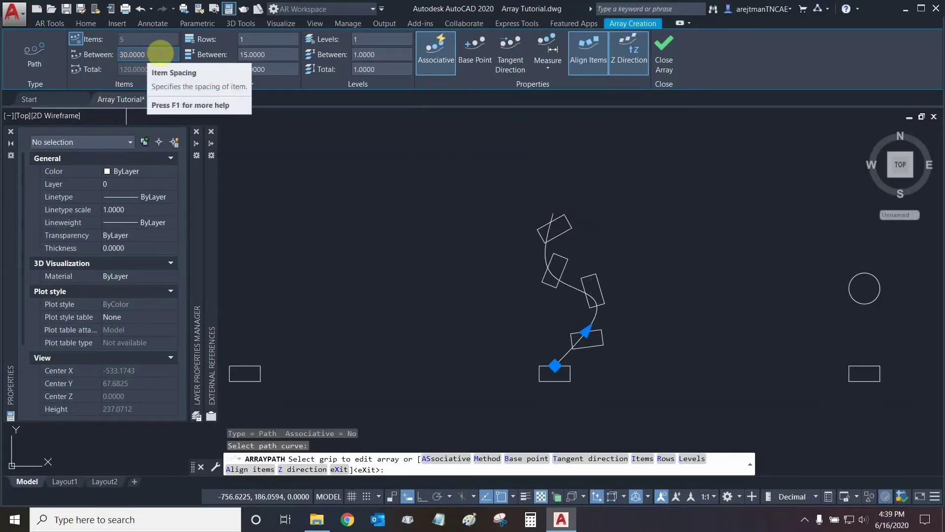
left_click(160, 53)
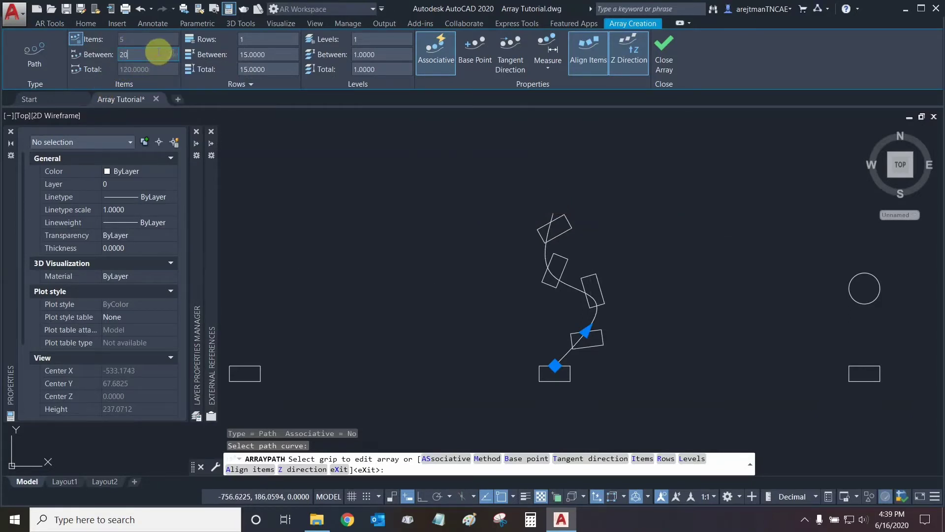
type("20")
key("Return")
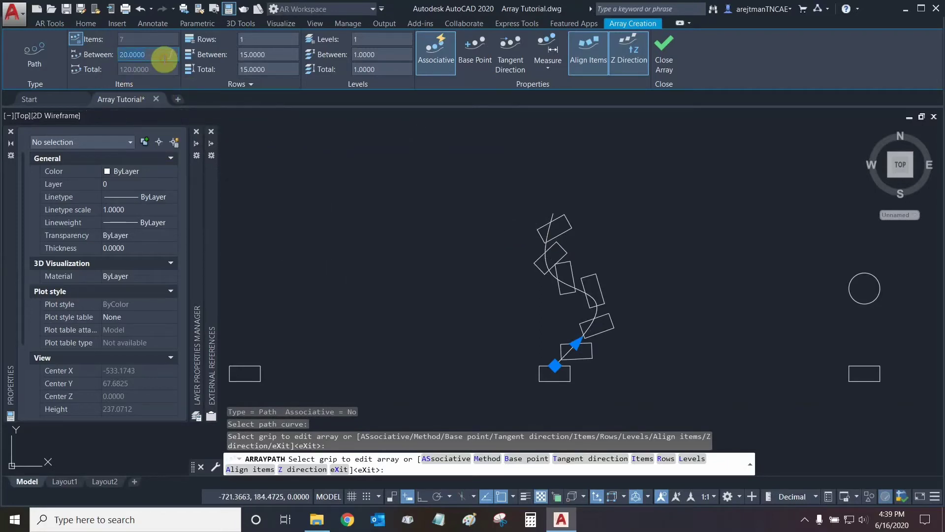
key("Return")
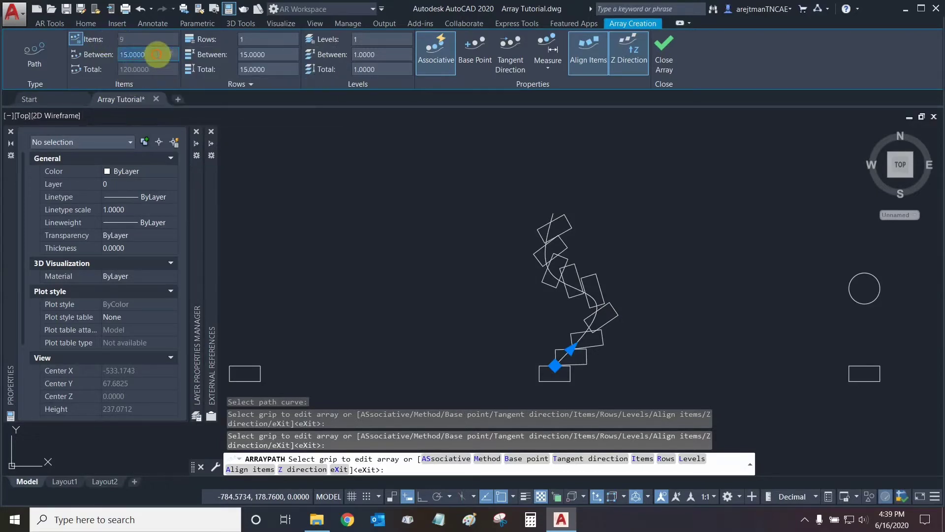
type("0")
key("Return")
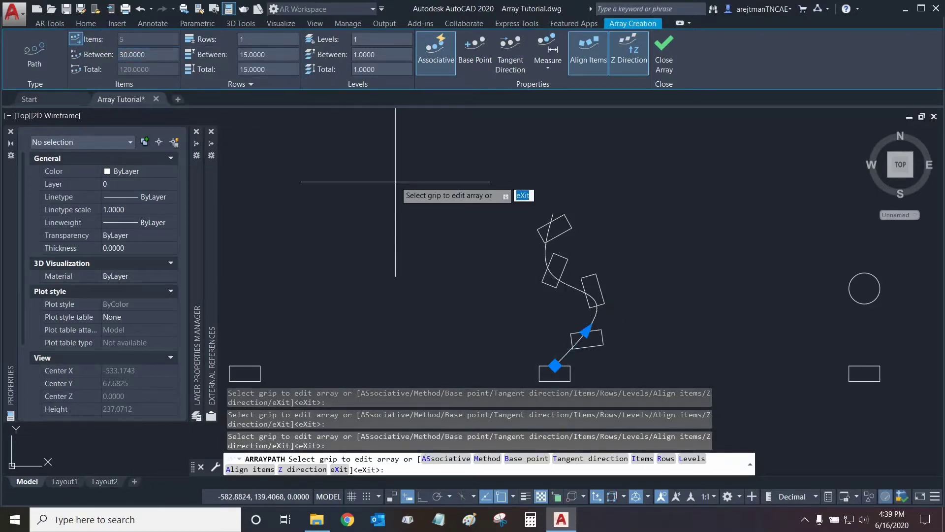
Step: Give the path array 3 rows and try row spacings of 20, 25 and finally 15
left_click(262, 38)
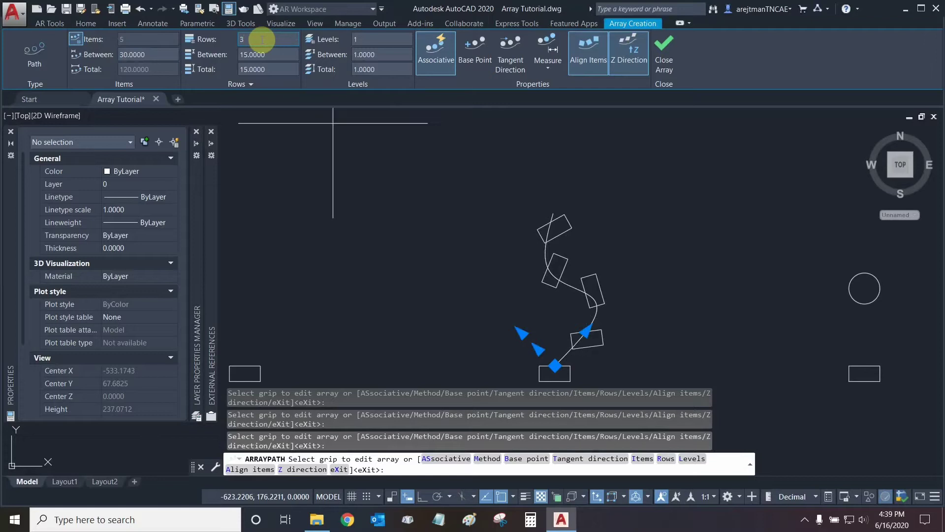
type("3")
key("Return")
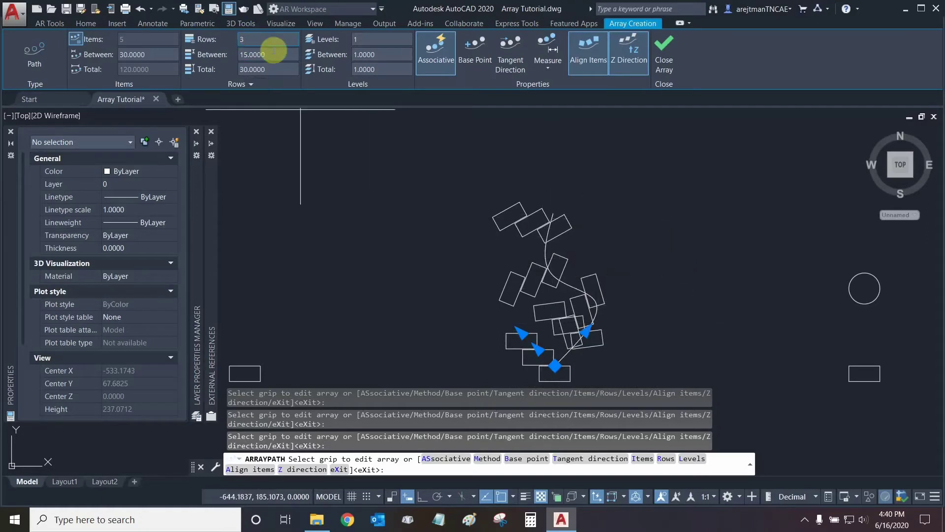
left_click(275, 54)
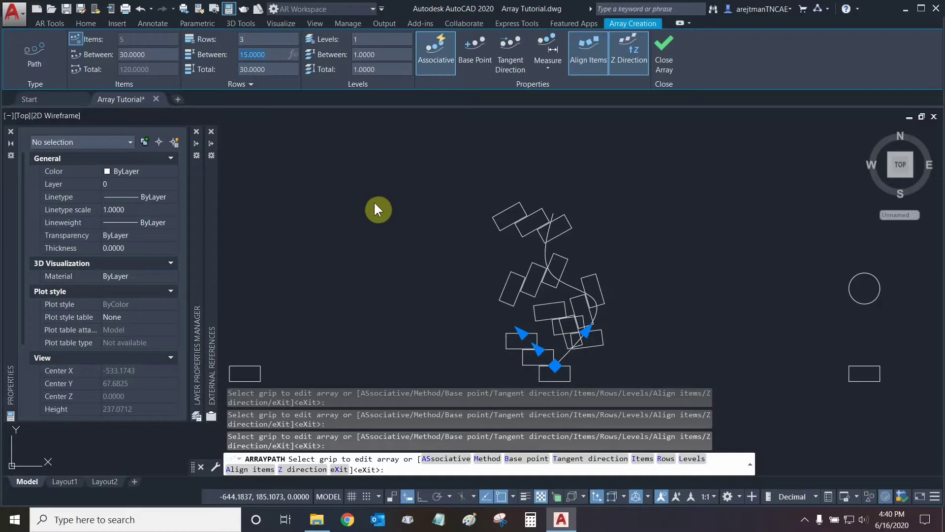
type("20")
key("Return")
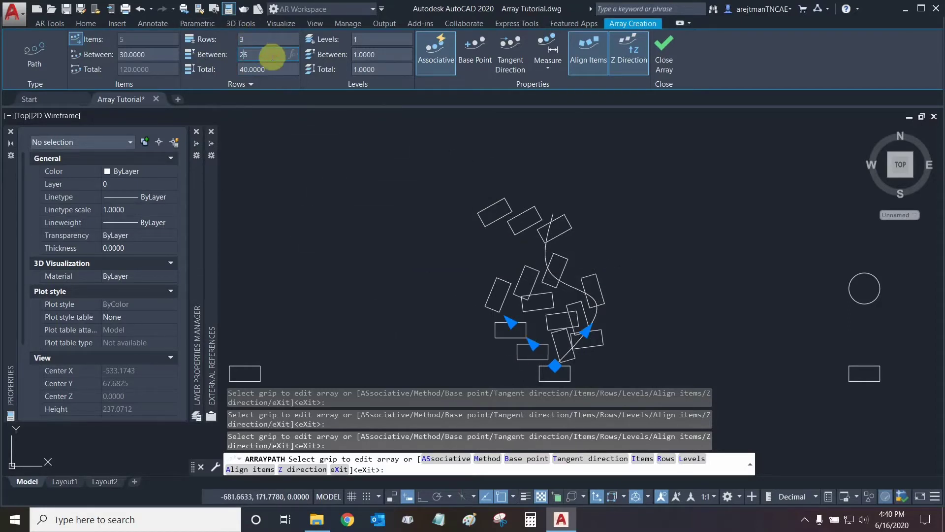
type("25")
key("Return")
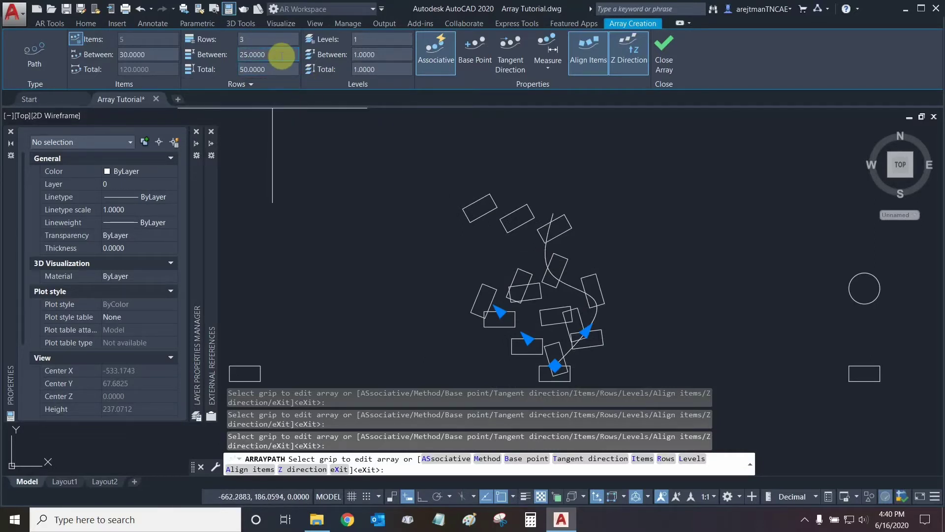
type("15")
key("Return")
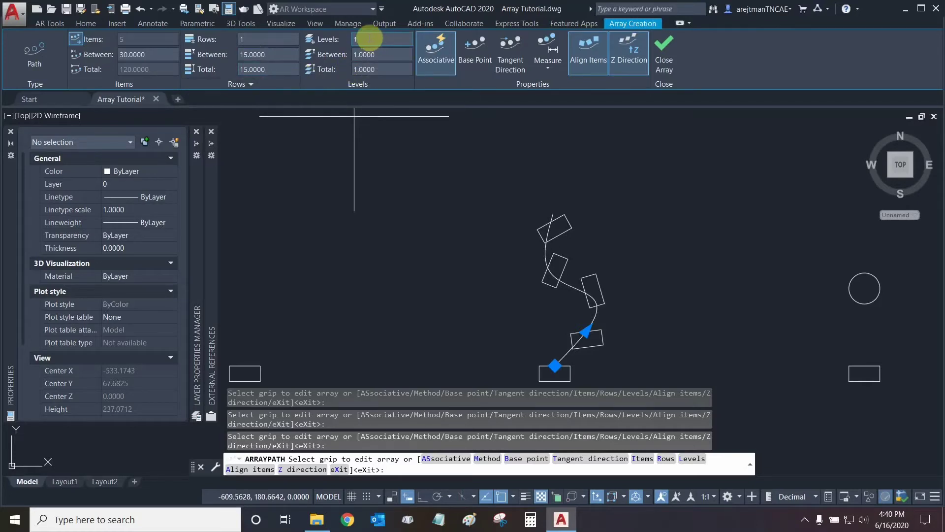
Step: Inspect the extra row and Measure settings, then toggle Align Items off and back on
left_click(251, 84)
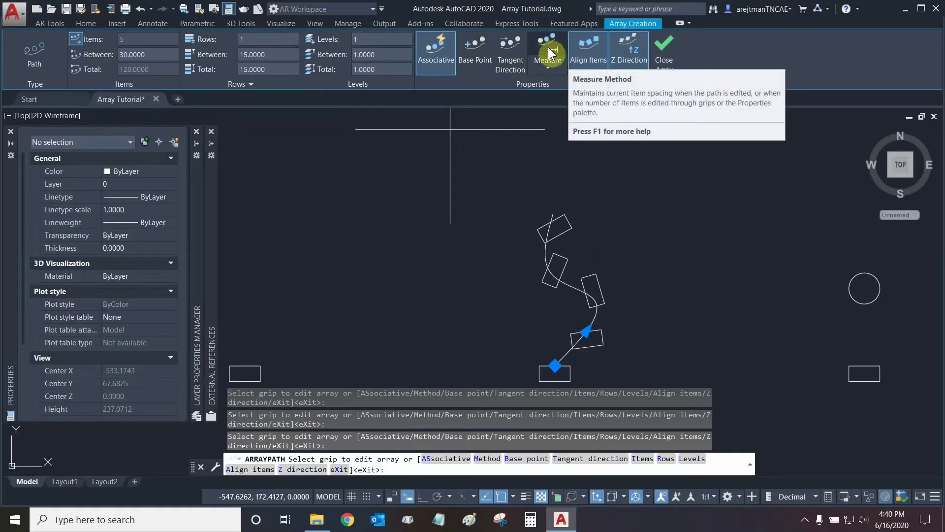
left_click(550, 68)
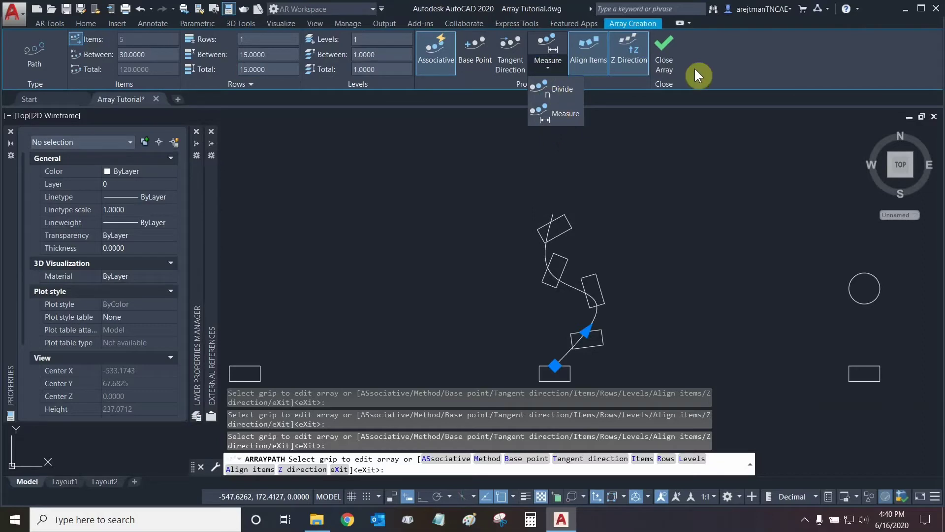
left_click(616, 85)
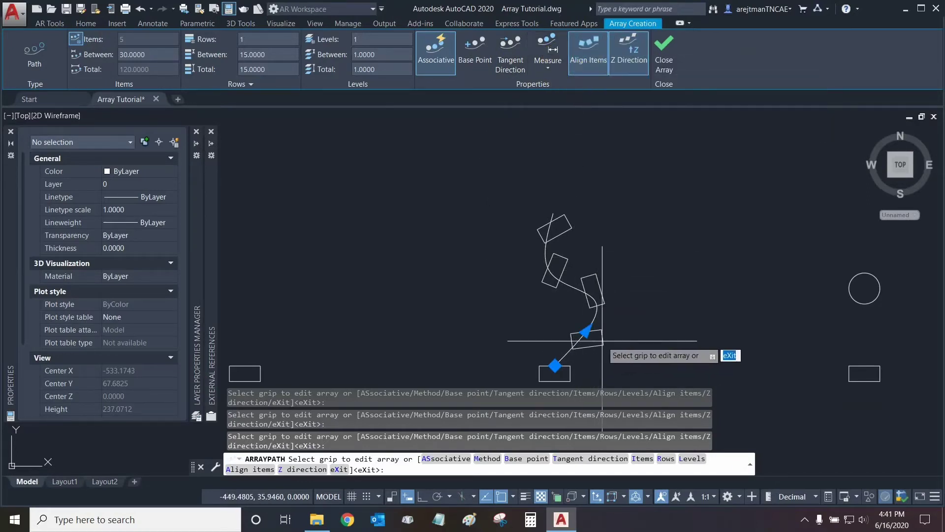
left_click(586, 55)
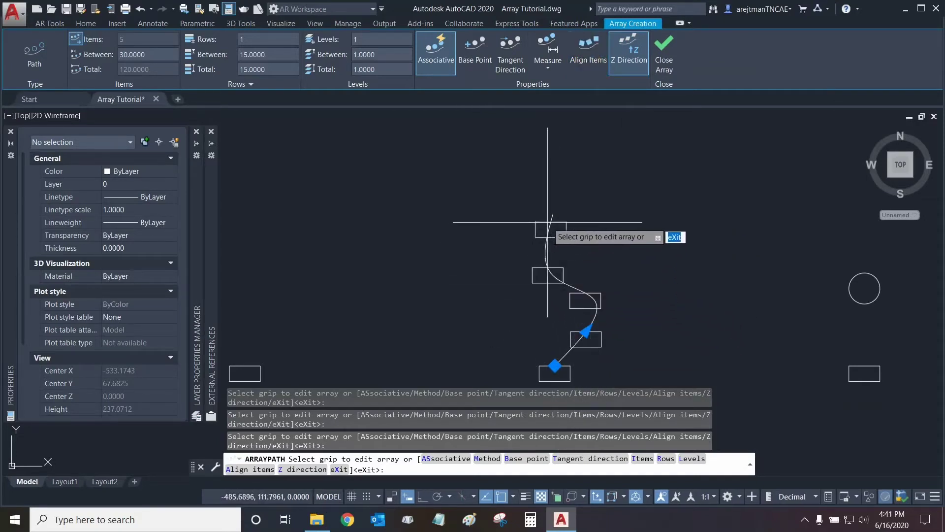
left_click(584, 52)
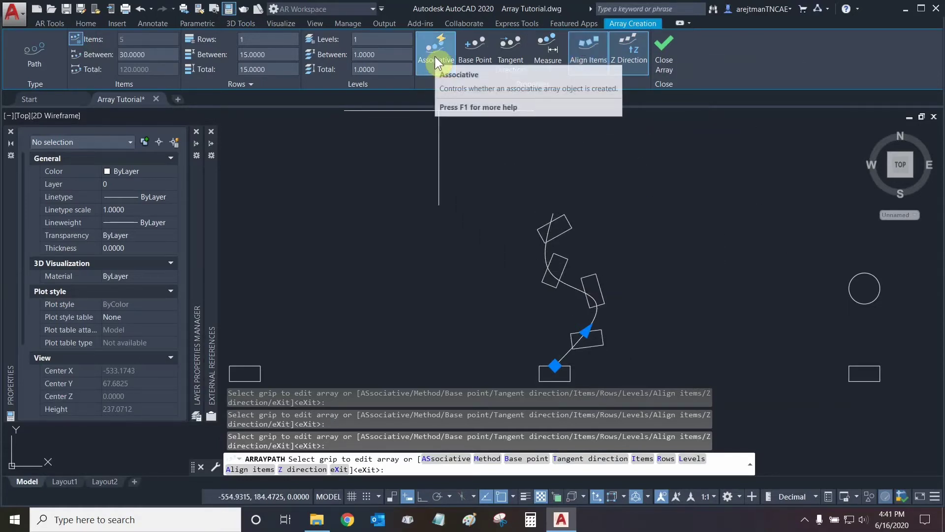
Step: Finish the path array, then select it again for editing
left_click(659, 64)
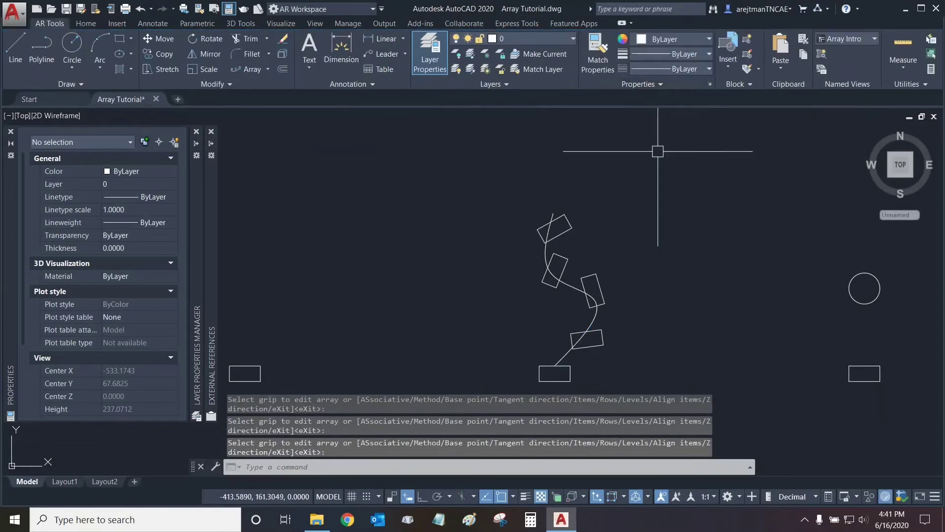
left_click(568, 230)
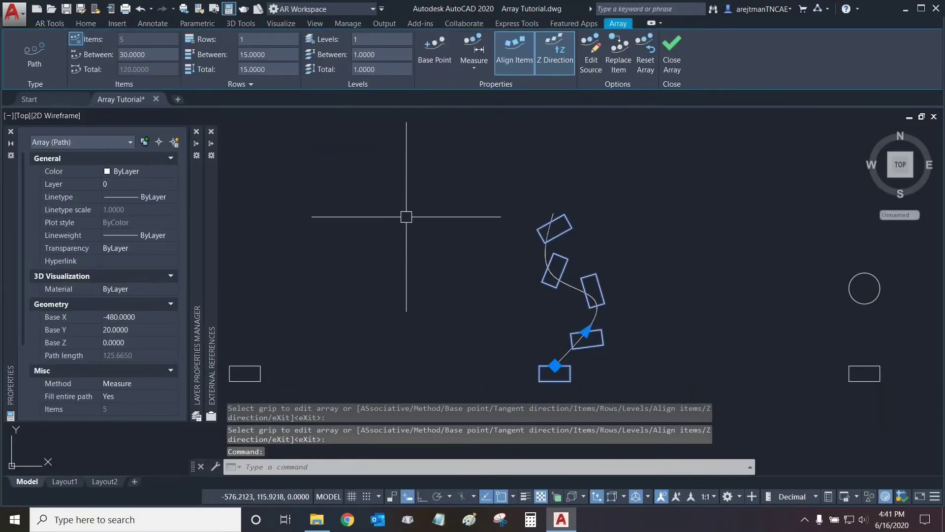
left_click(432, 62)
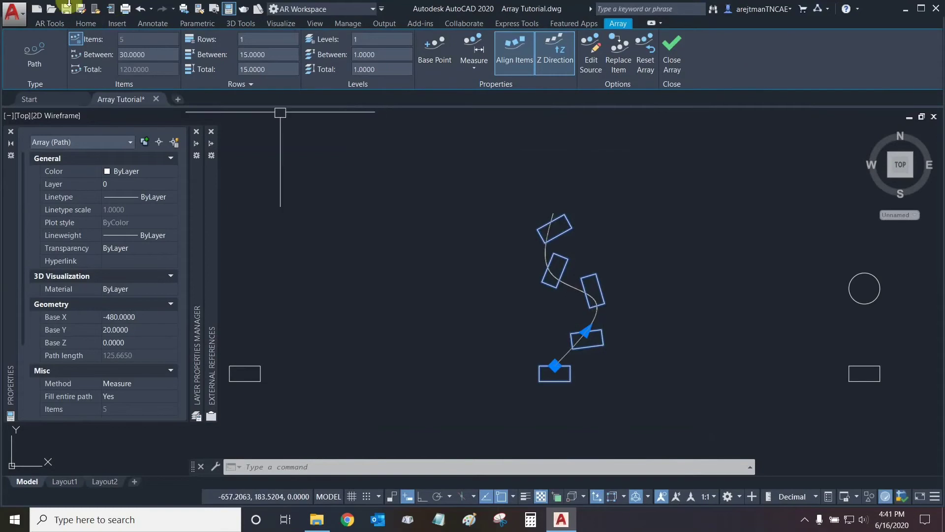
Step: Explode the path array and pick three of the rotated rectangles for removal
left_click(79, 24)
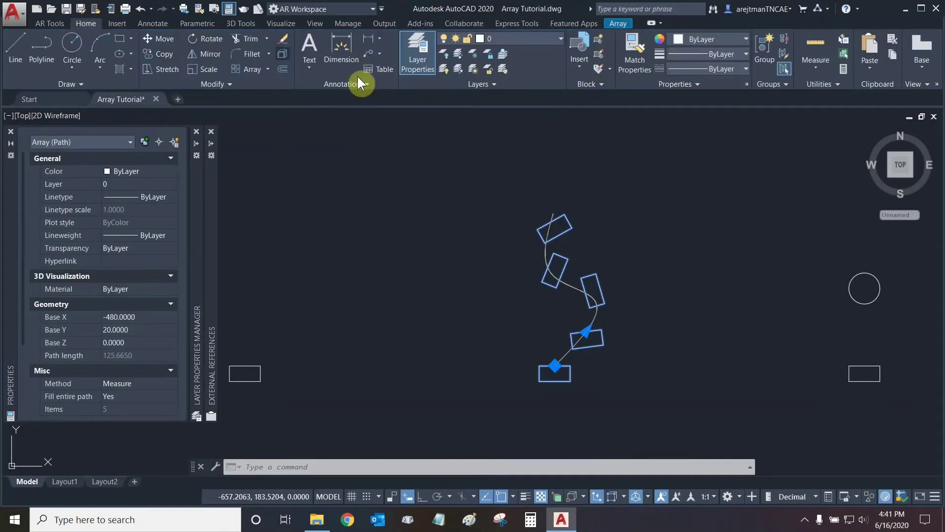
left_click(283, 55)
left_click(553, 221)
left_click(550, 263)
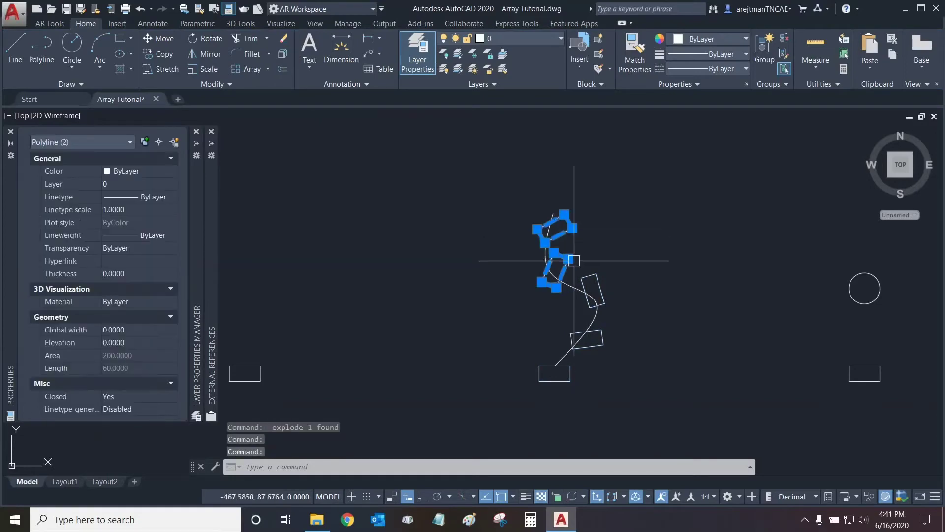
left_click(603, 294)
Step: Delete the picked rotated rectangles and start a polar array
key("Delete")
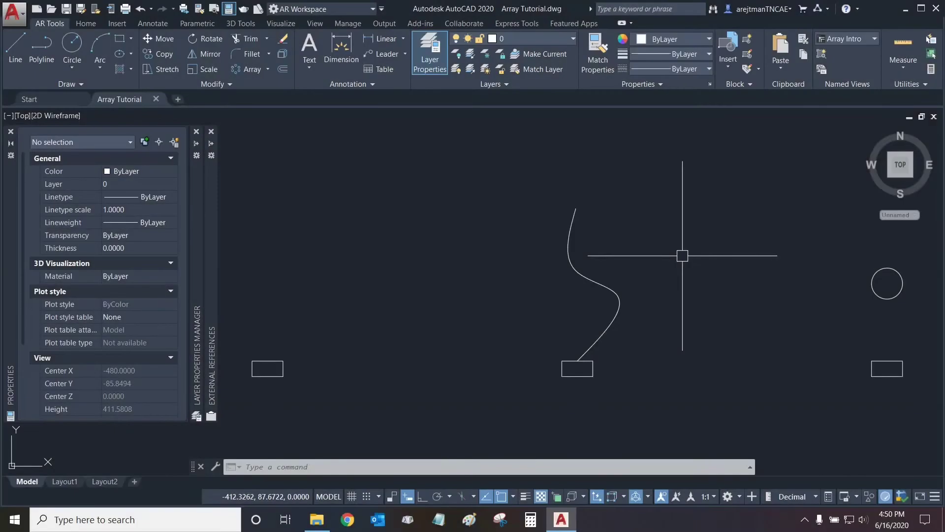
left_click(269, 69)
left_click(256, 137)
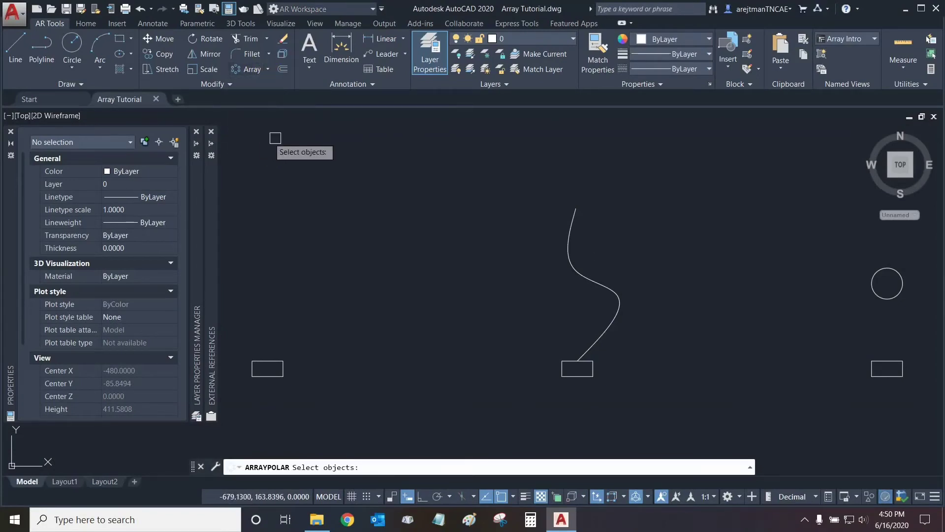
Step: Array the lower rectangle around the circle's centre, giving 6 items 60° apart
mouse_move(720, 224)
middle_mouse_down()
mouse_move(689, 249)
mouse_move(350, 186)
middle_mouse_up()
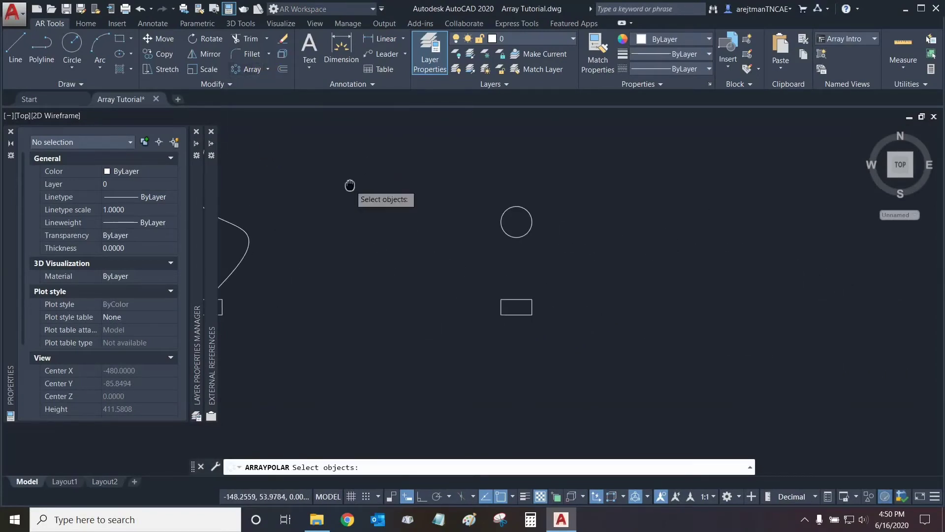
left_click(521, 302)
middle_click_drag(555, 263, 562, 302)
key("Return")
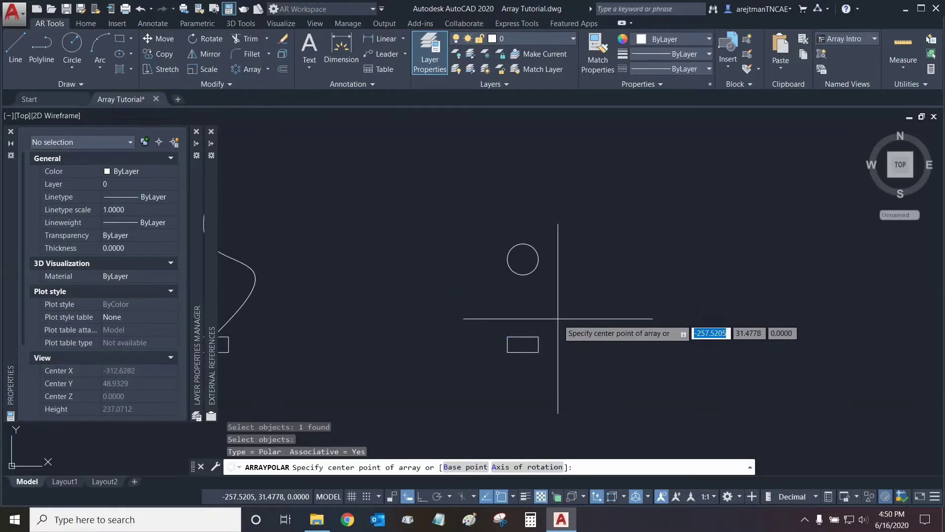
left_click(522, 259)
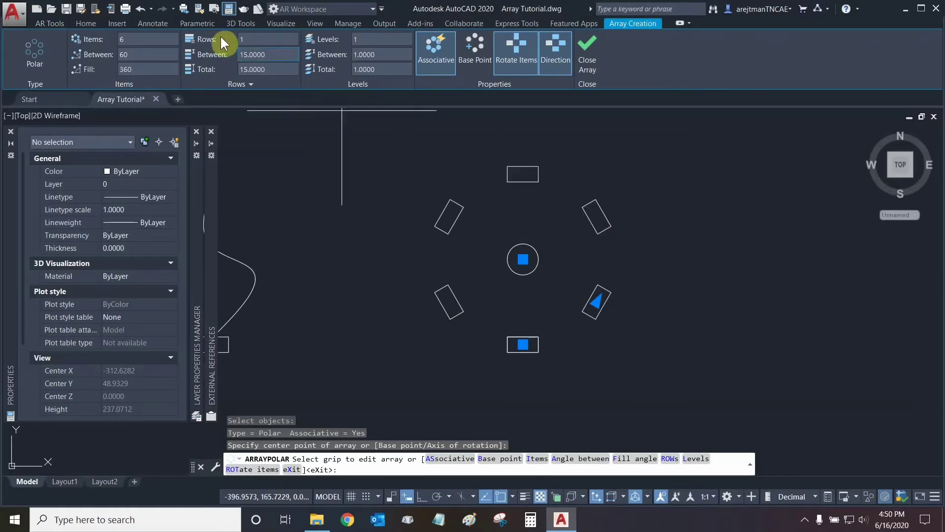
Step: Set the polar array to 10 items, trying 20° and then 10° between items
left_click(151, 41)
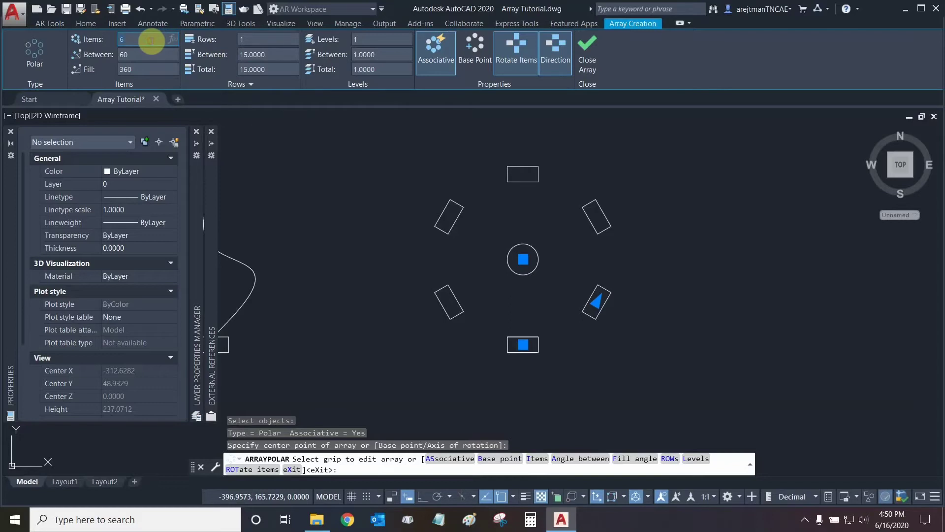
key("Return")
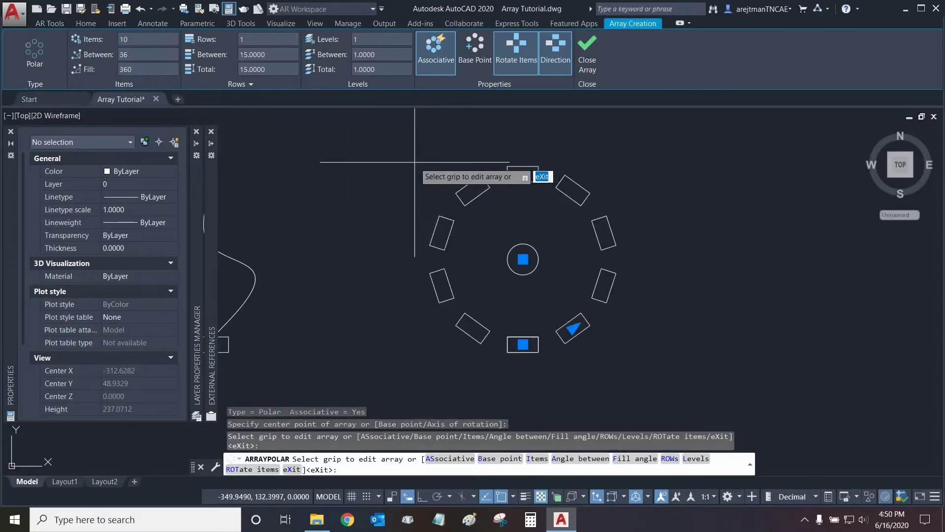
left_click(143, 55)
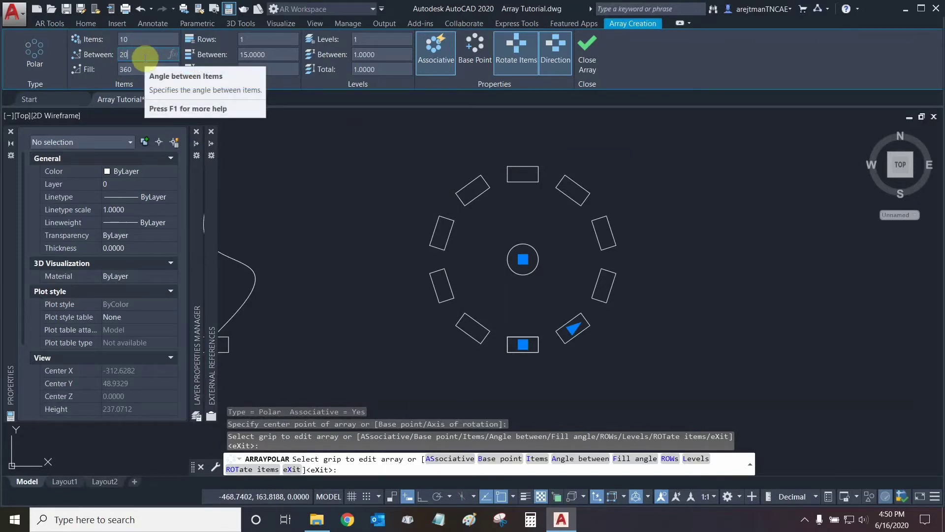
key("Return")
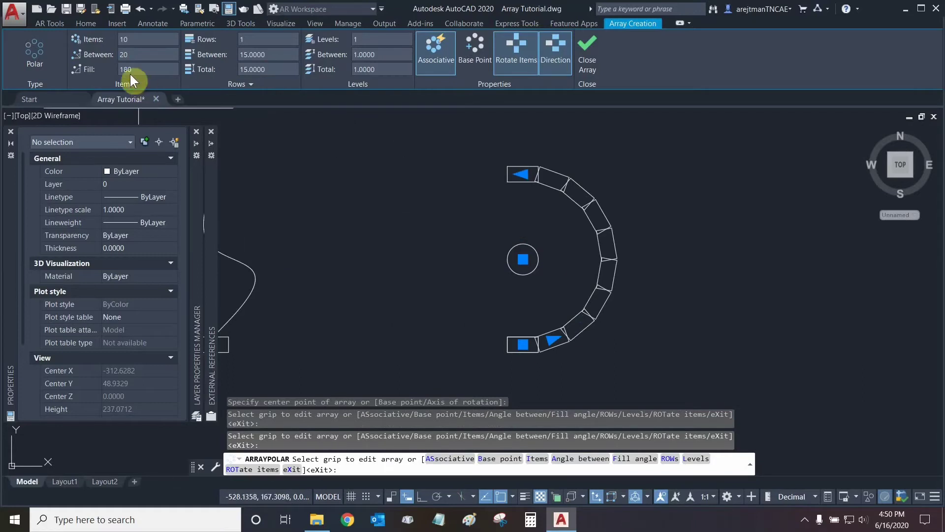
left_click(148, 69)
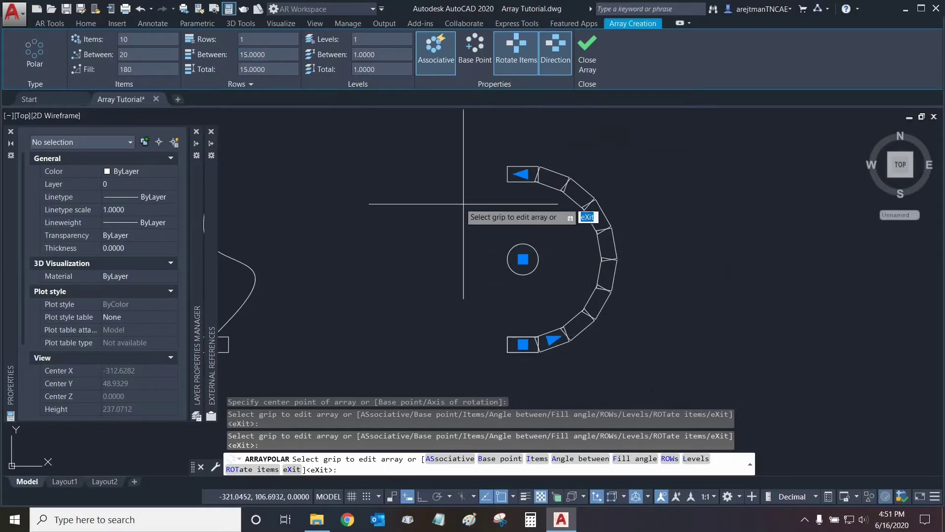
left_click(142, 54)
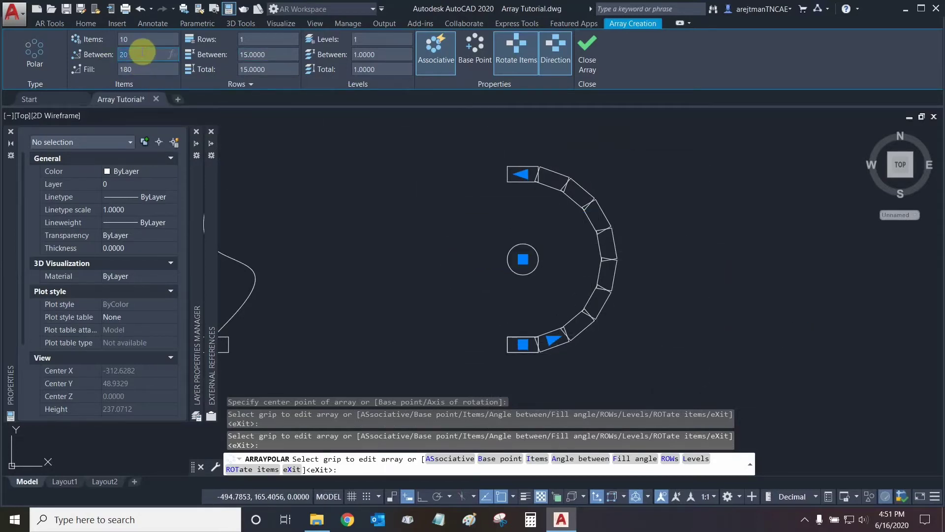
left_click(347, 193)
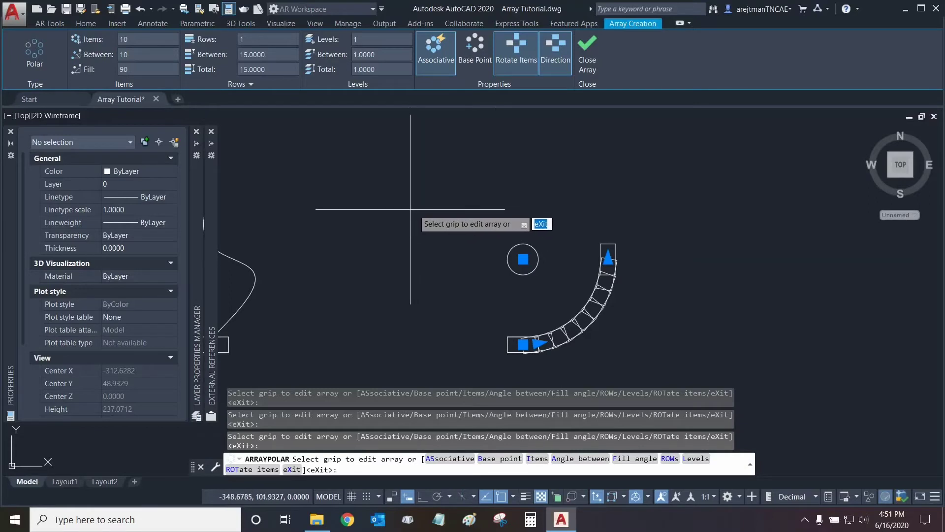
Step: Set 36° between items with a 360° fill angle
left_click(137, 69)
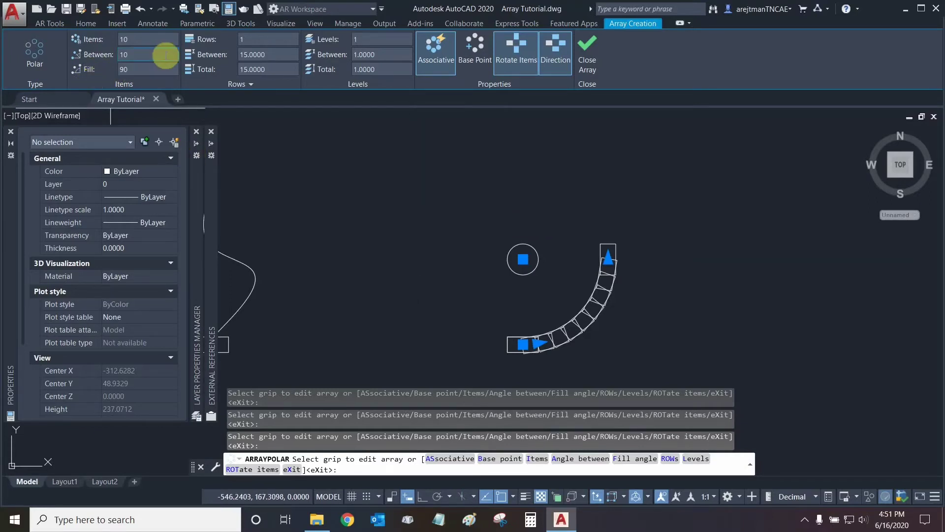
type("36")
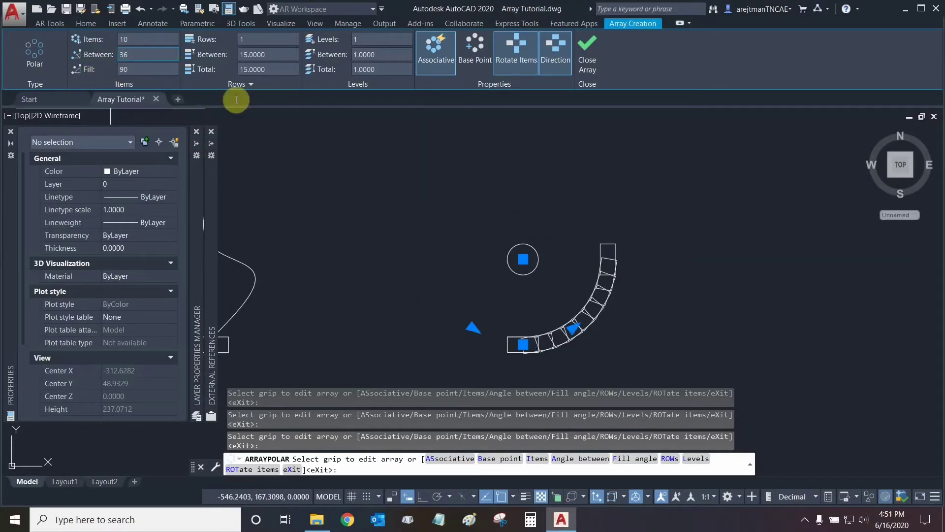
left_click(162, 73)
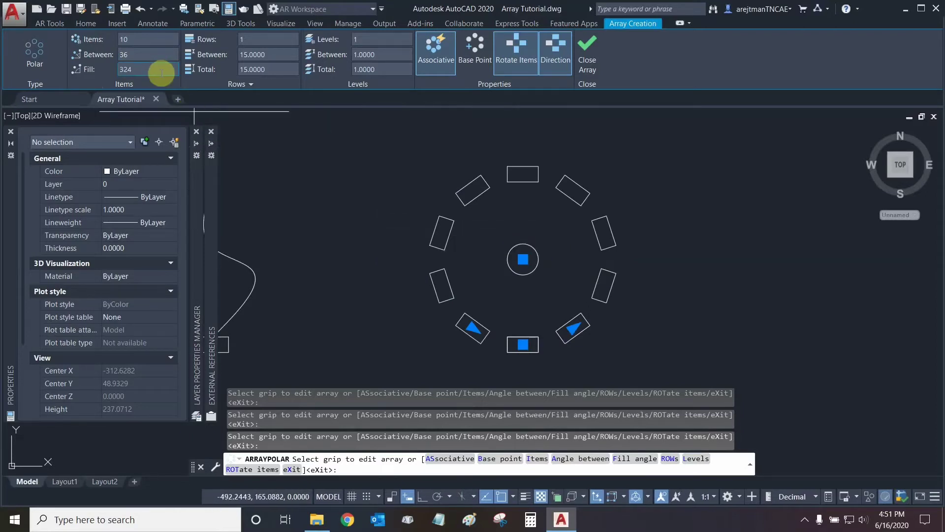
left_click(152, 70)
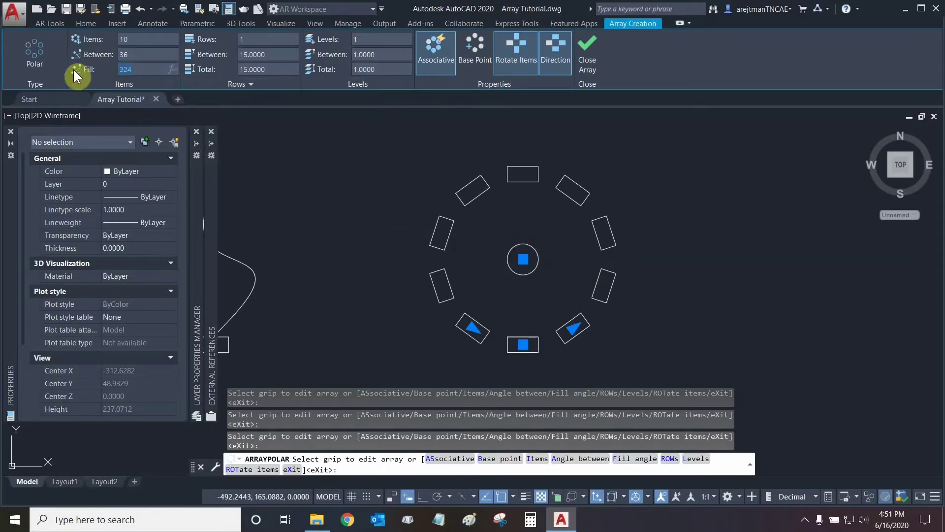
type("360")
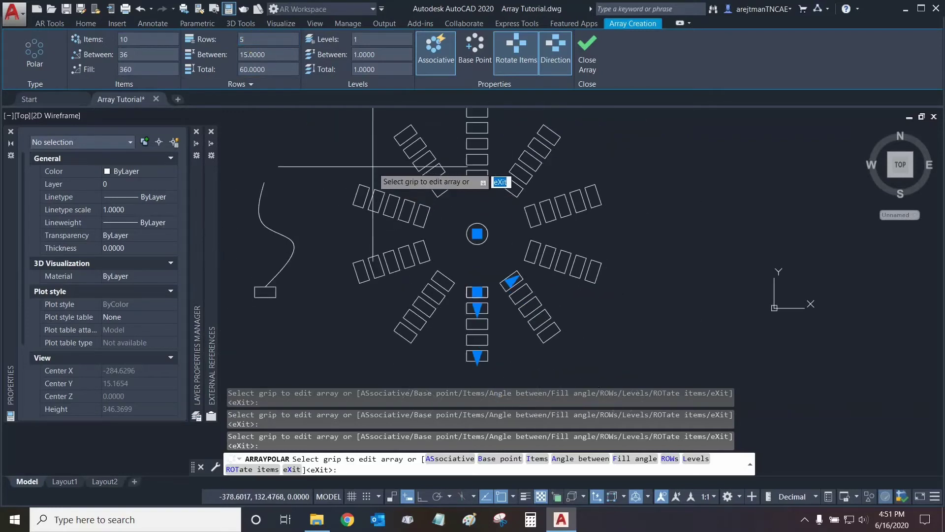
Step: Set the array's row spacing to 20, then rows total to 100, giving 25 apart
scroll(394, 192, "down", 3)
middle_click_drag(418, 176, 420, 164)
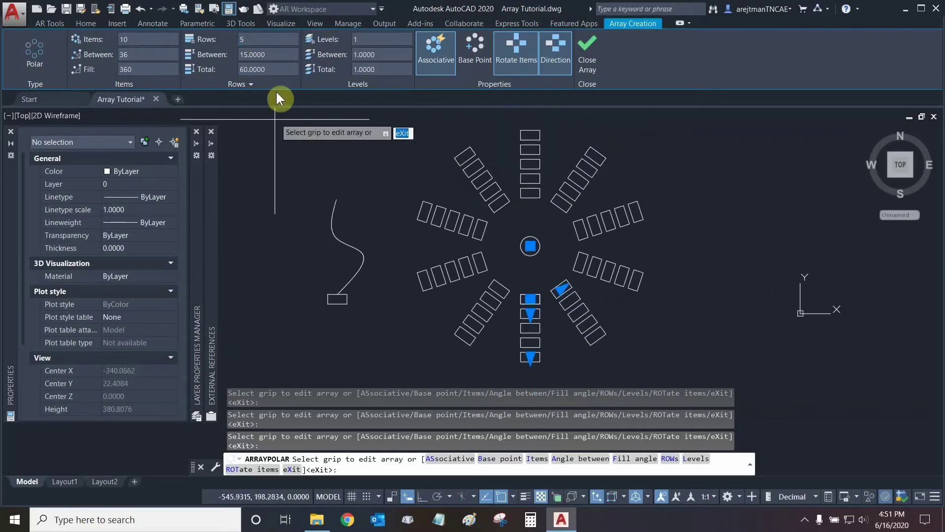
left_click(279, 56)
type("20")
key("Return")
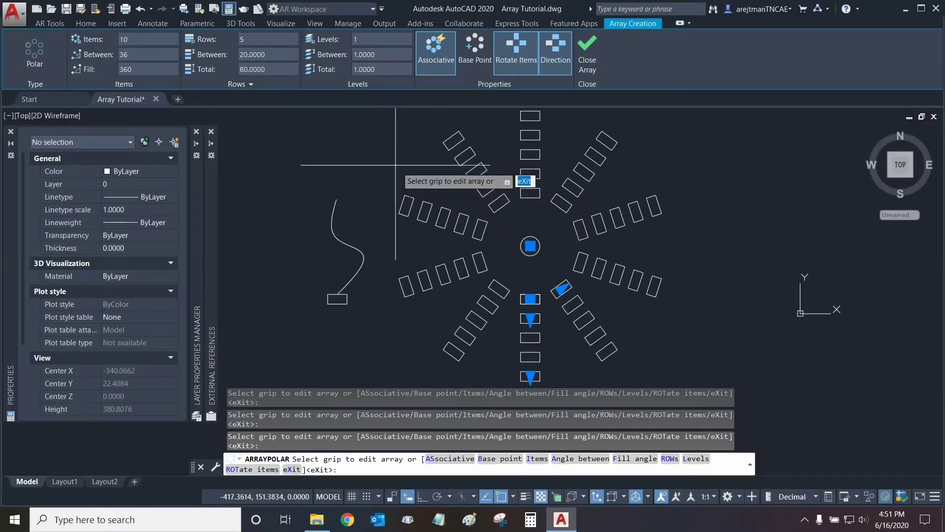
left_click(273, 69)
type("100")
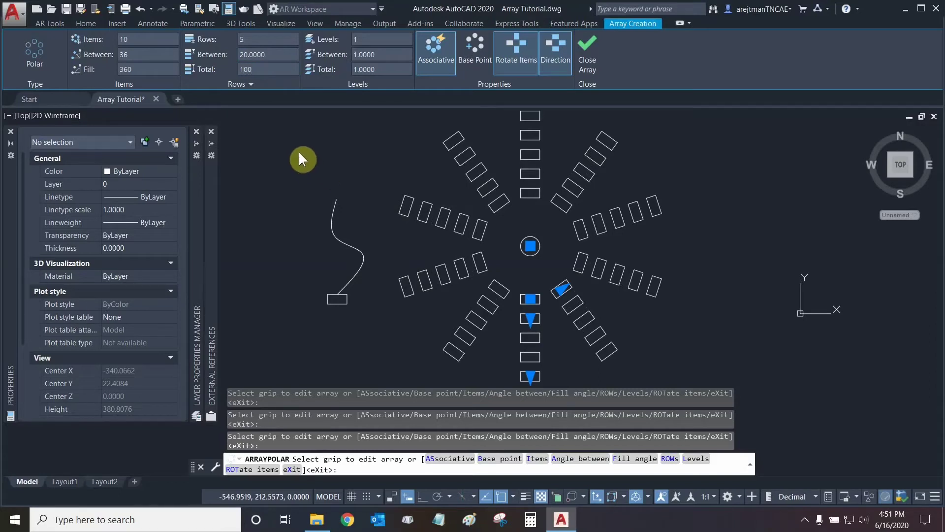
key("Return")
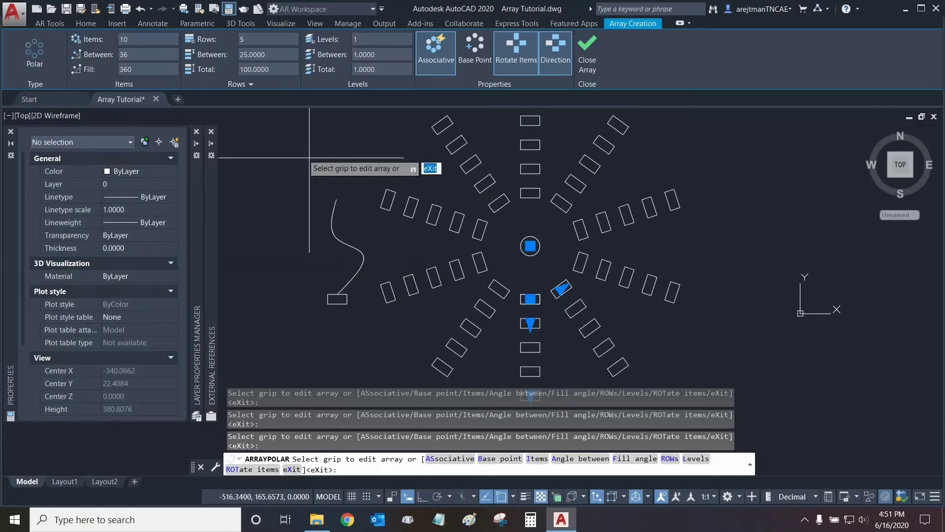
scroll(333, 154, "down", 2)
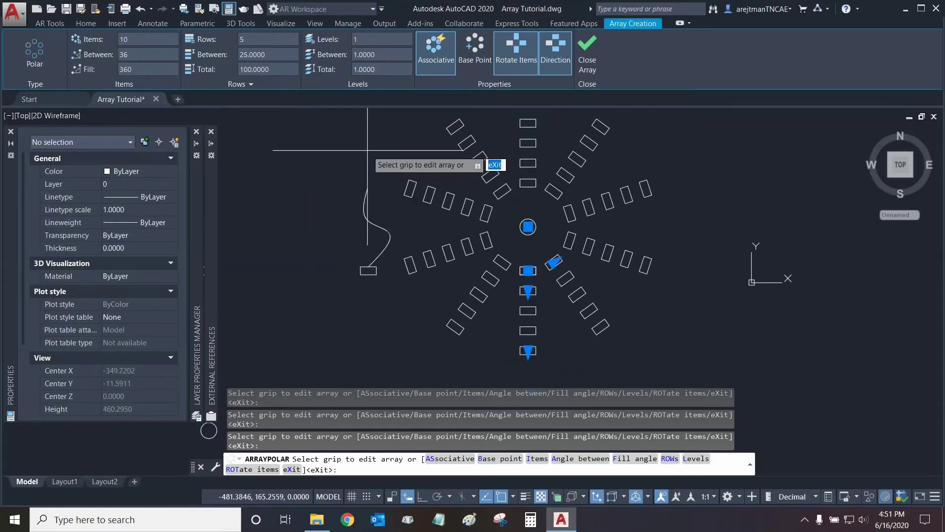
mouse_move(341, 161)
middle_mouse_down()
mouse_move(394, 162)
mouse_move(376, 185)
mouse_move(361, 172)
middle_mouse_up()
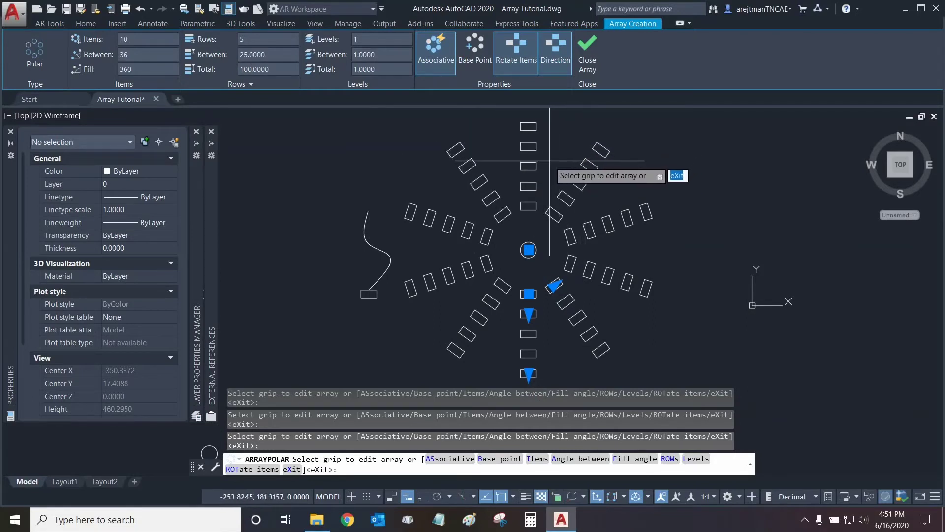
left_click(432, 51)
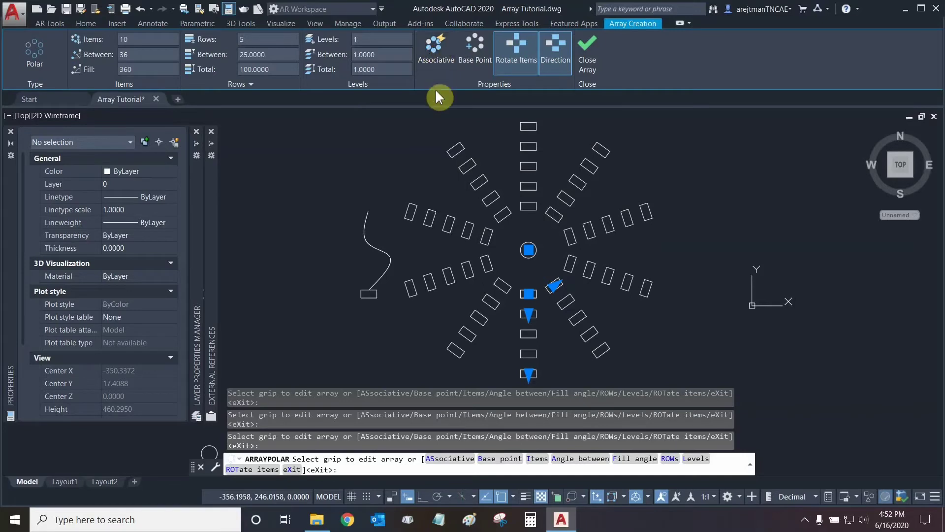
left_click(426, 49)
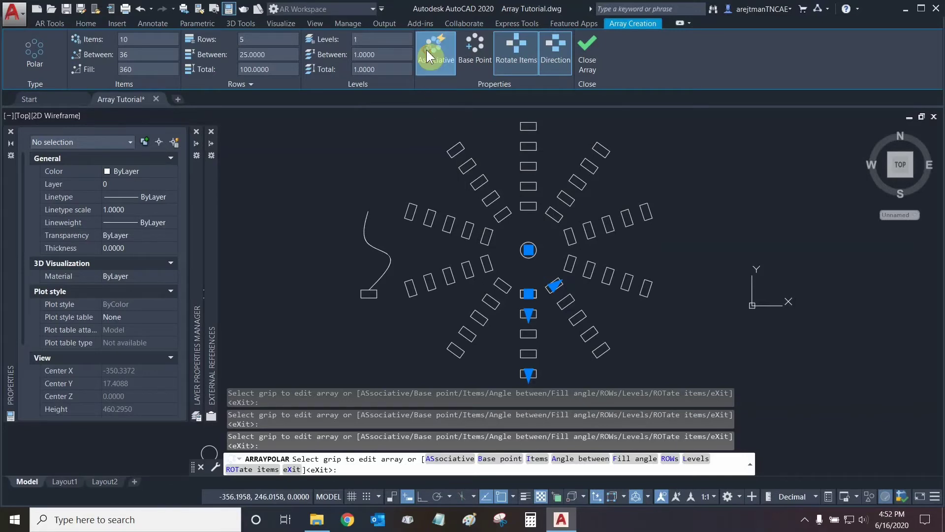
left_click(512, 66)
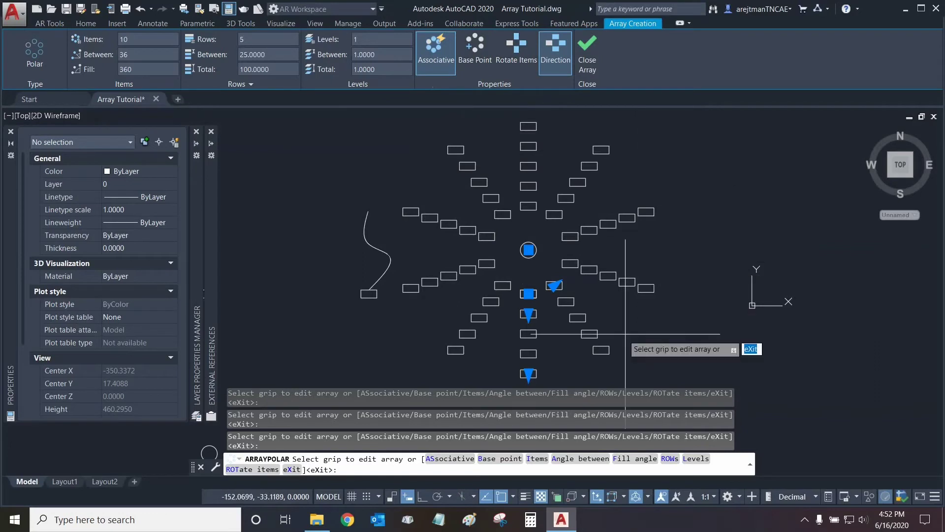
left_click(517, 55)
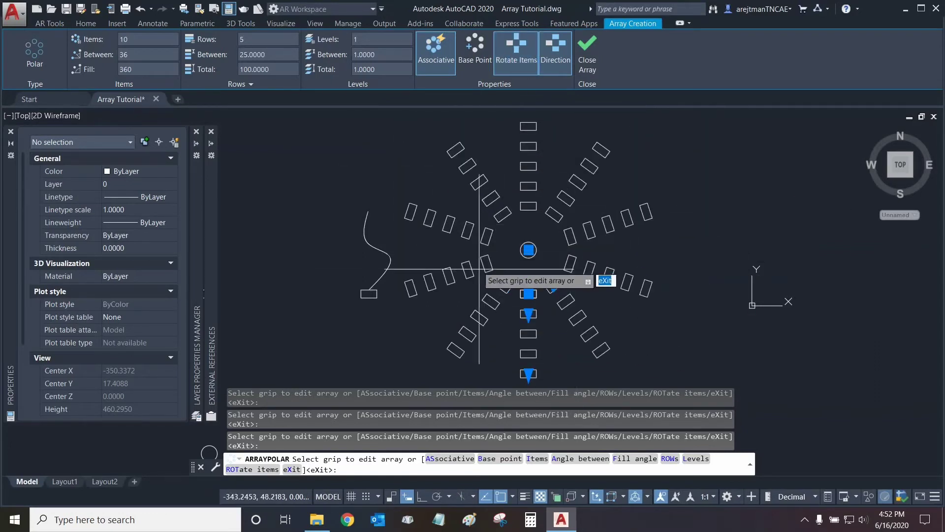
left_click(553, 58)
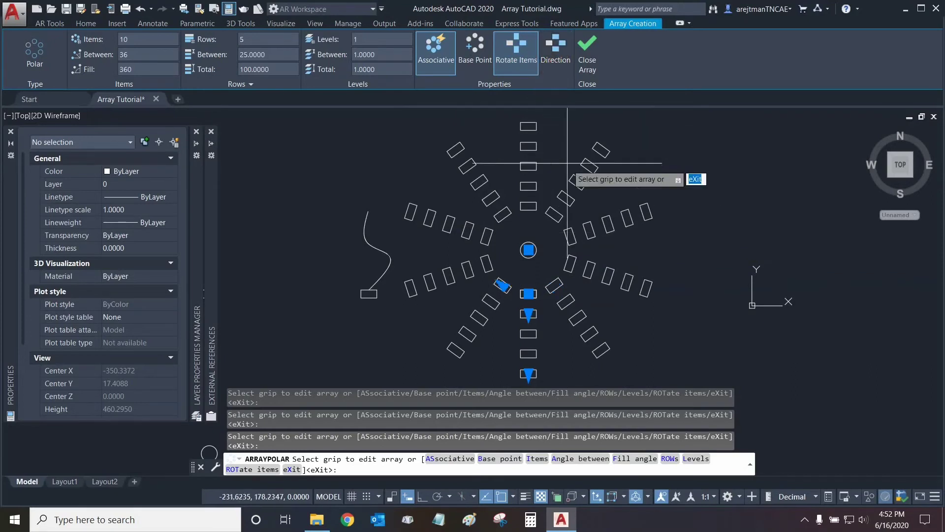
left_click(560, 50)
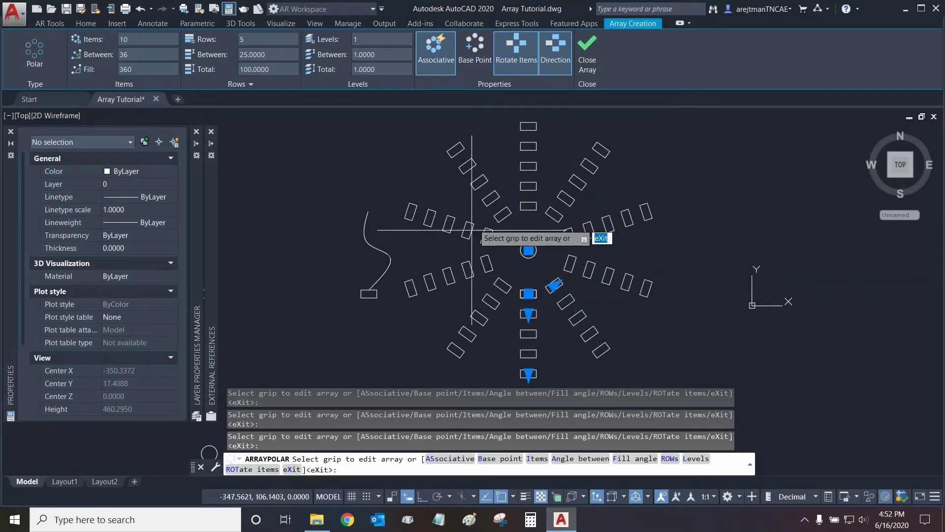
left_click(556, 60)
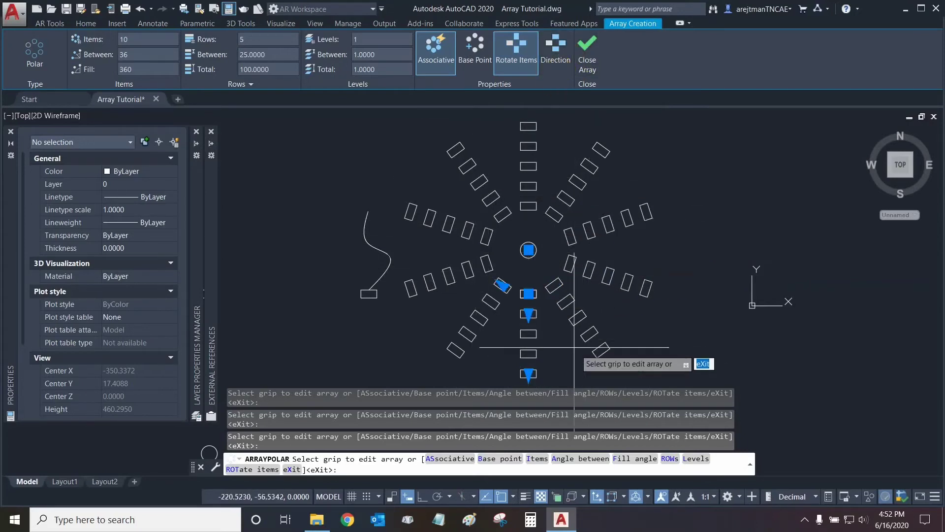
left_click(561, 62)
Step: Close the polar array and explode it, picking the upper-right and top rectangles
left_click(583, 56)
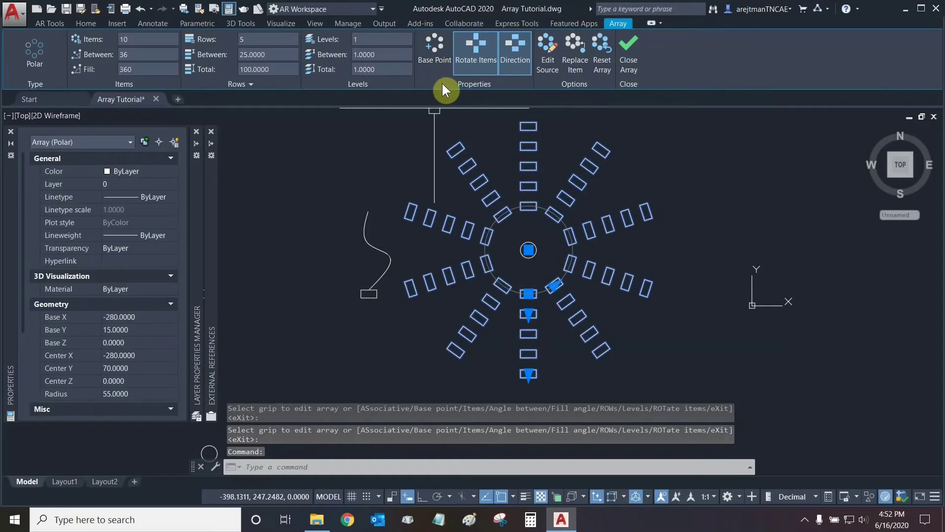
left_click(83, 23)
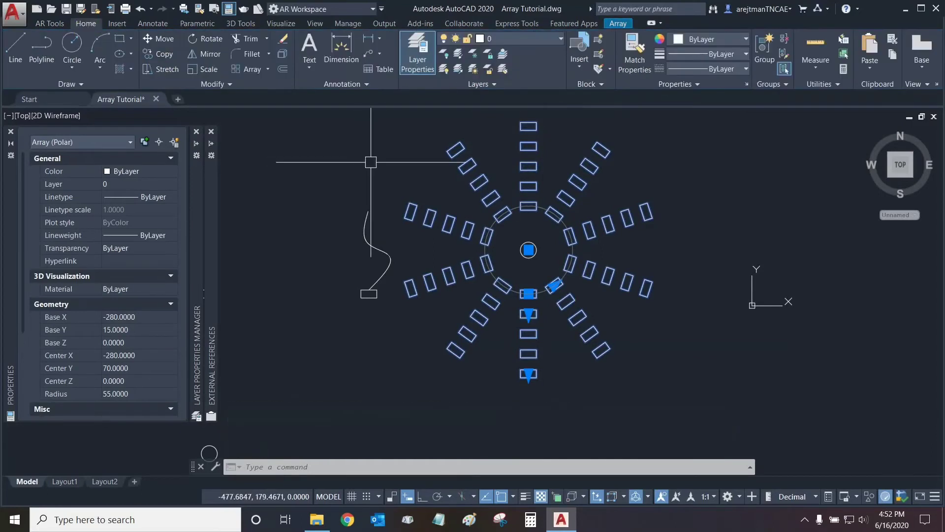
middle_click_drag(376, 159, 392, 174)
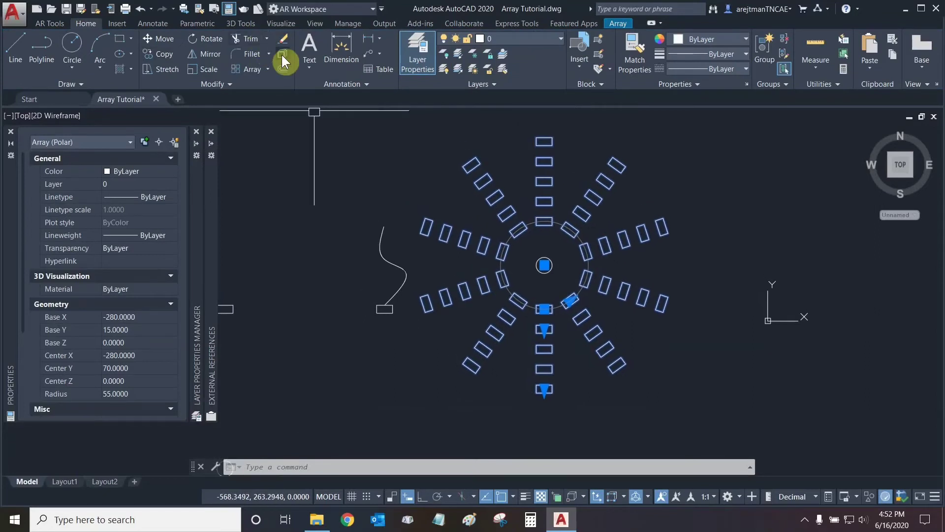
left_click(282, 54)
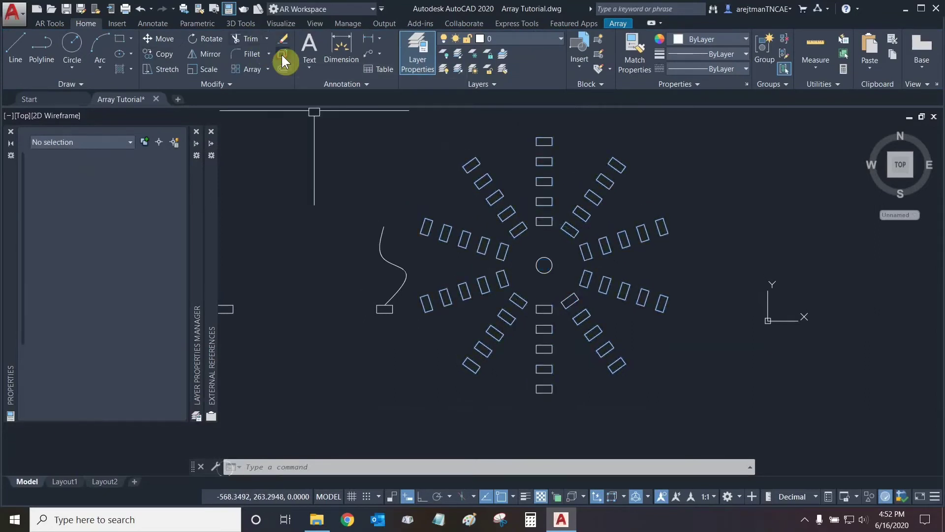
left_click(617, 164)
left_click(539, 142)
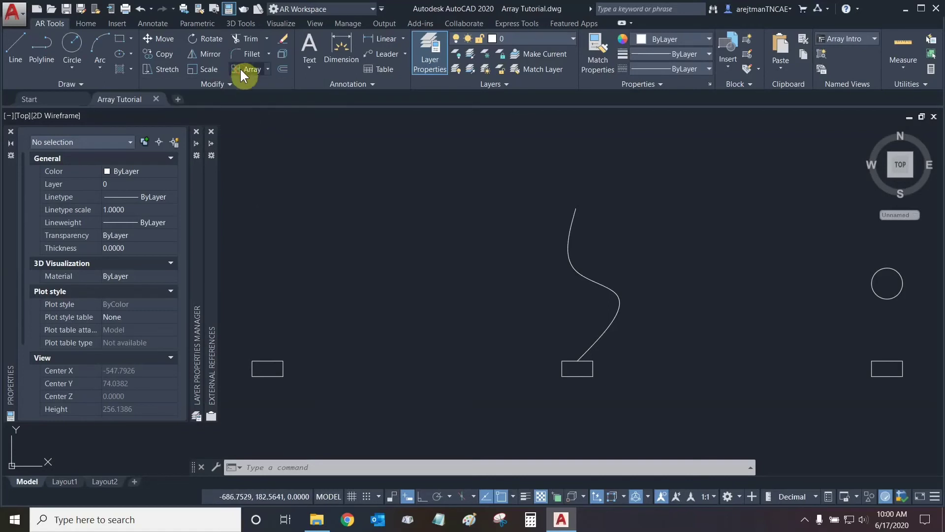
Step: Start a rectangular array using the left rectangle as its source
left_click(263, 70)
left_click(277, 376)
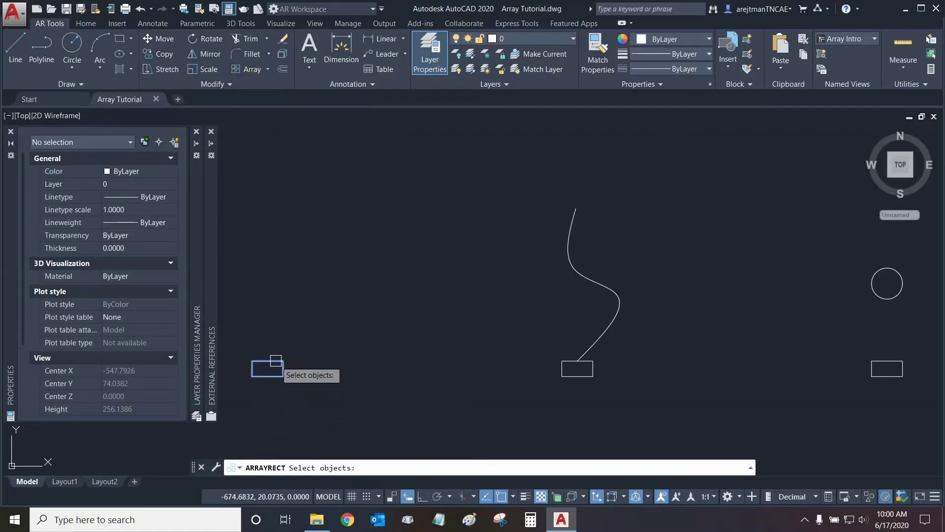
key("Return")
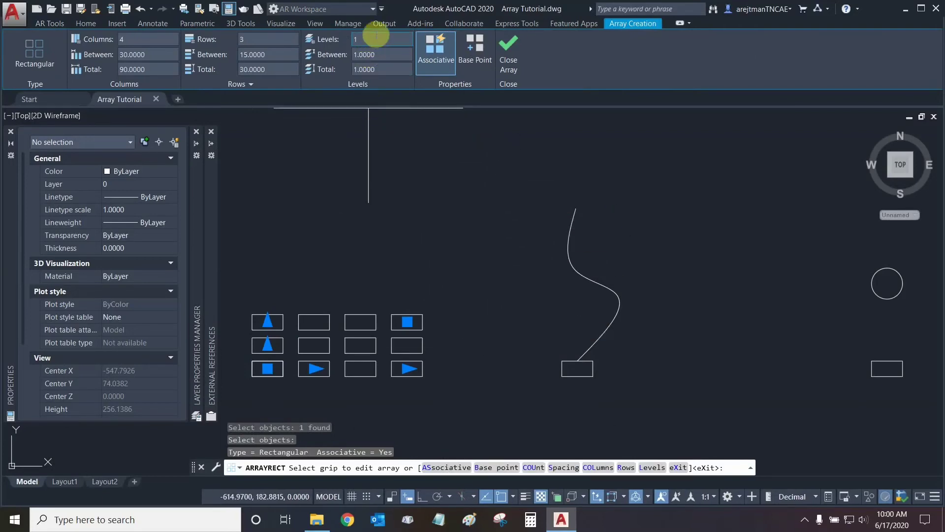
Step: Set the rectangular array to 5 columns, 5 rows and 5 levels
left_click(131, 39)
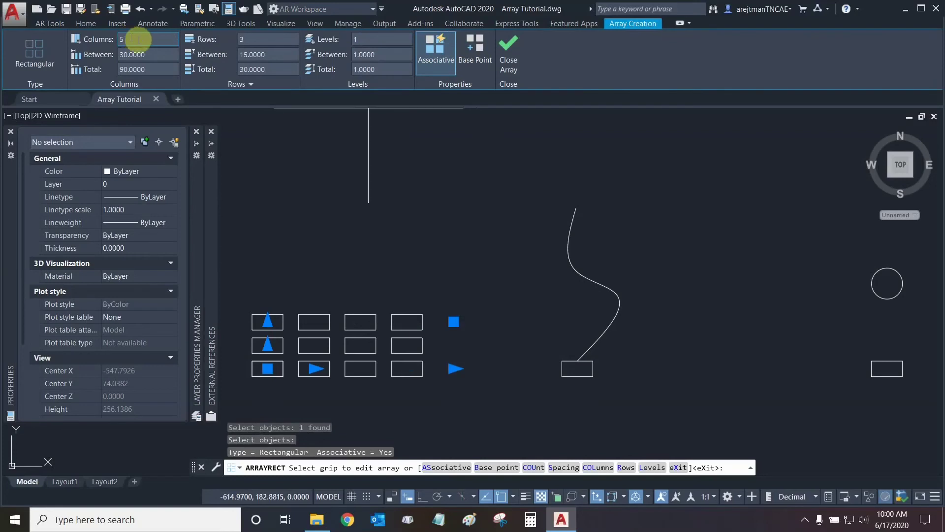
left_click(268, 43)
key("Return")
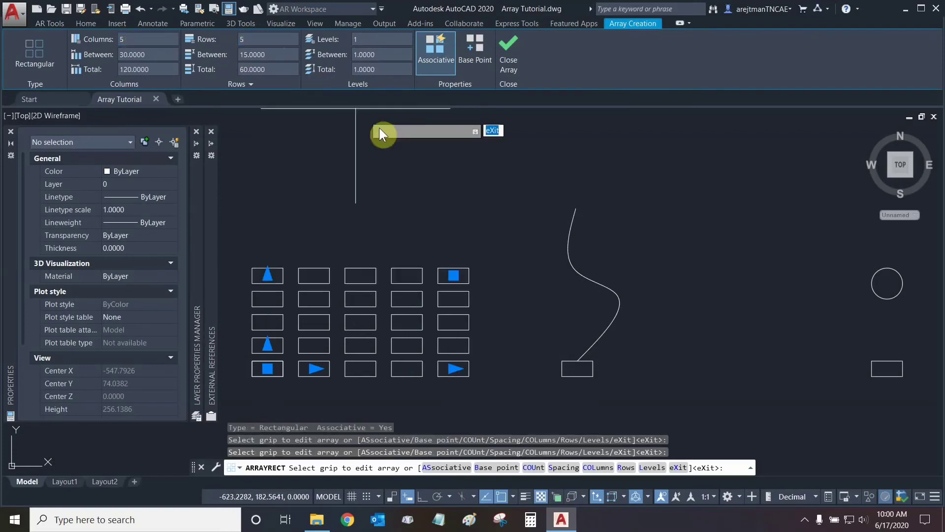
left_click(369, 39)
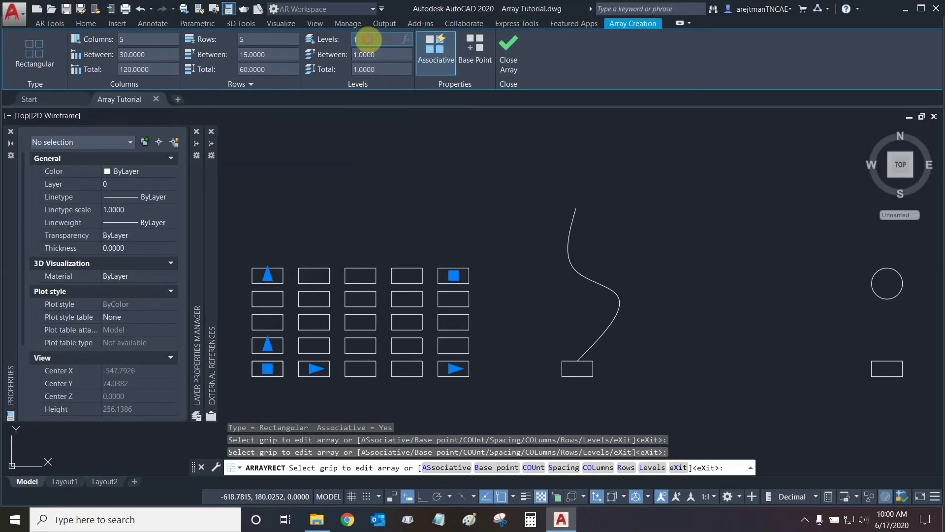
key("Return")
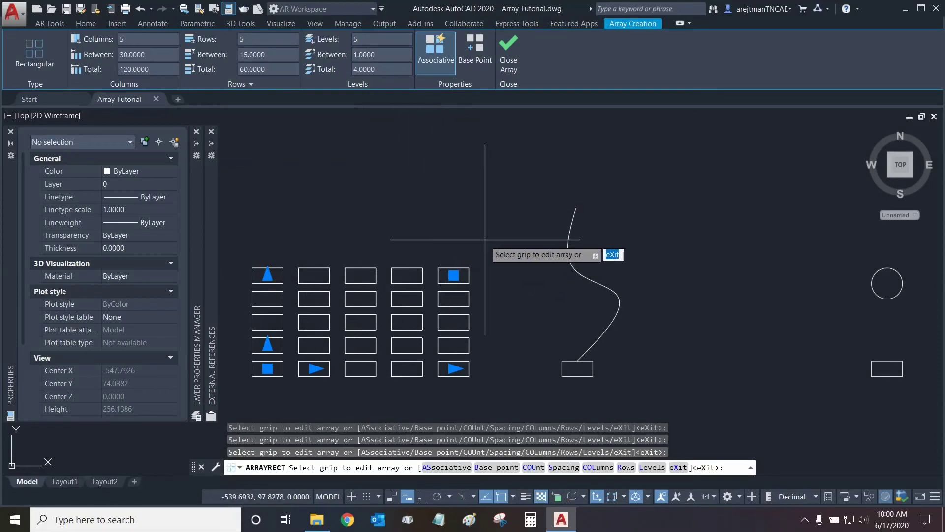
Step: Set level spacing to 5, then levels total to 25, giving 6.25 between levels
middle_click_drag(508, 258, 451, 140, "shift")
scroll(299, 297, "up", 6)
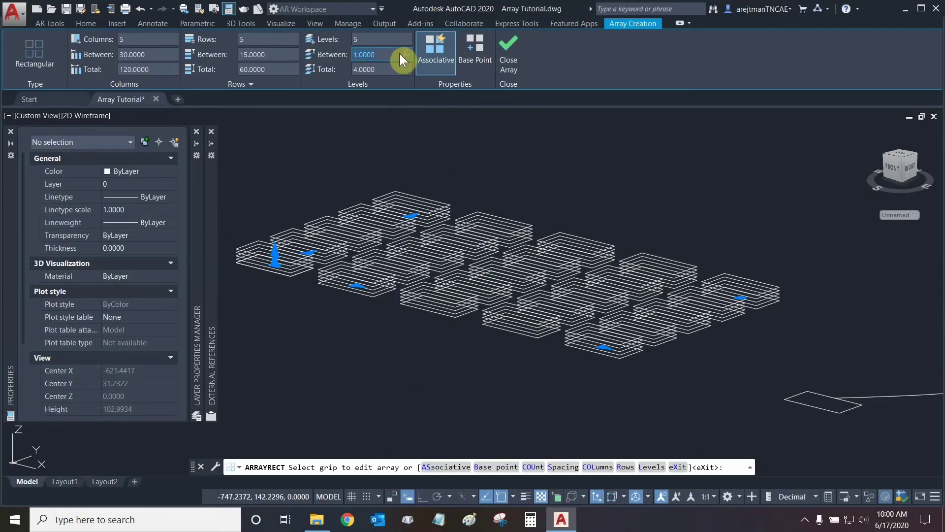
type("5")
key("Return")
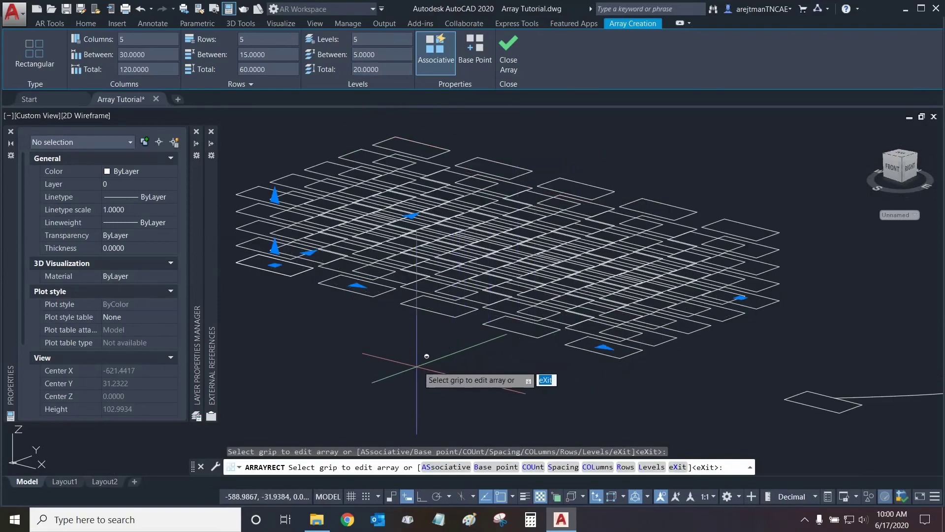
middle_click_drag(481, 379, 446, 374, "shift")
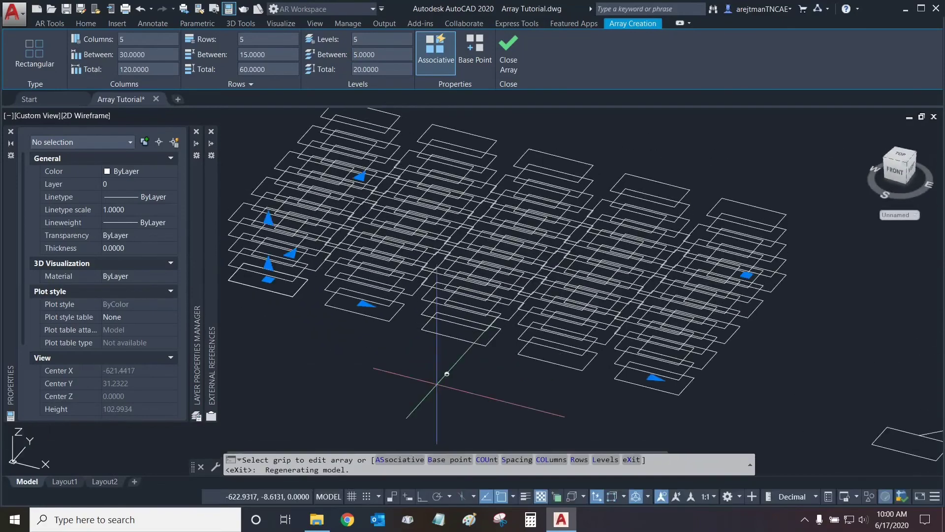
left_click(397, 66)
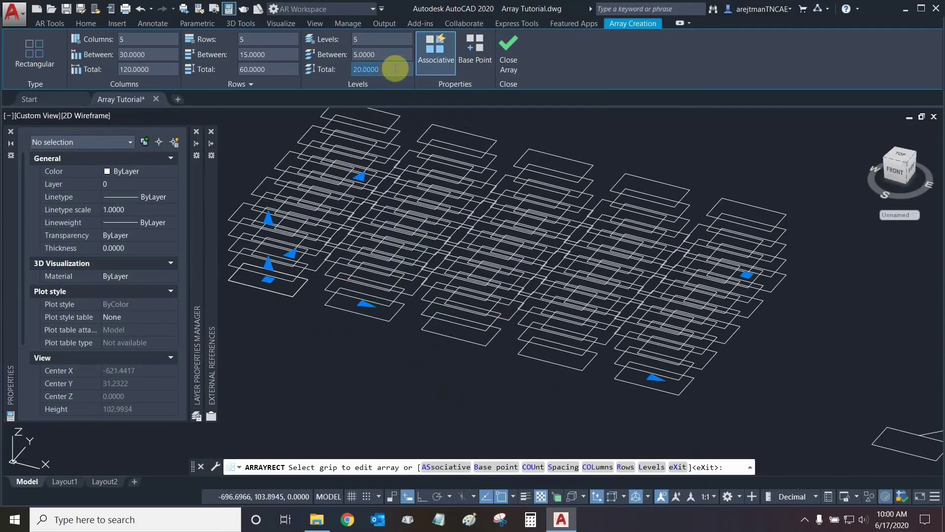
type("25")
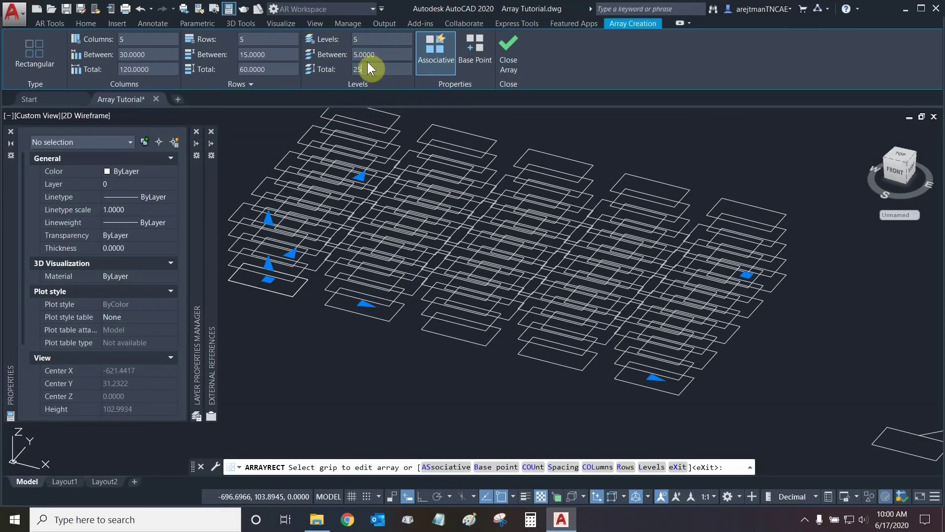
key("Return")
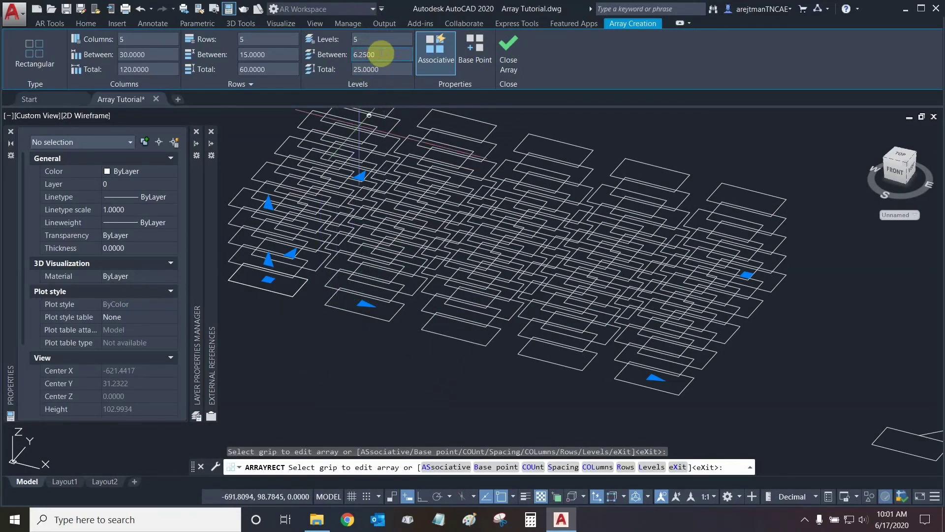
Step: Give the array rows a 5-unit elevation increment
left_click(241, 83)
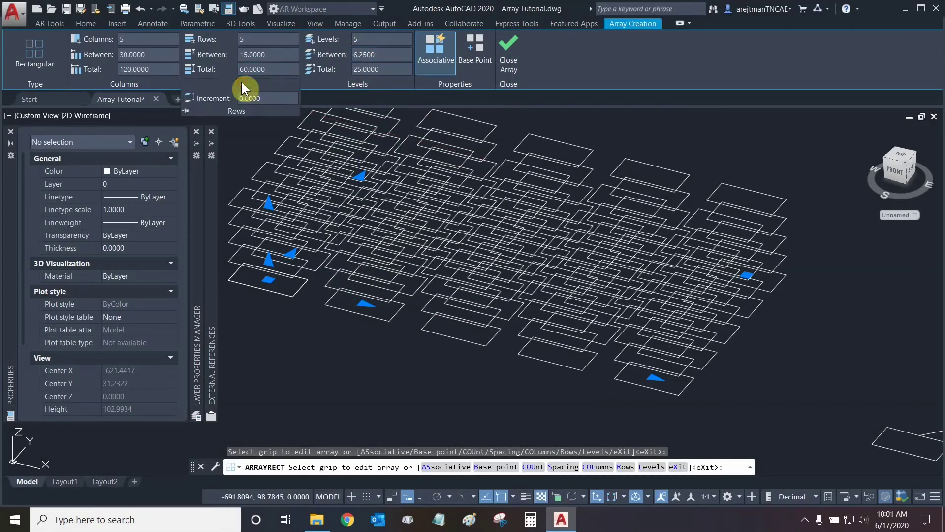
left_click(273, 98)
type("5")
key("Return")
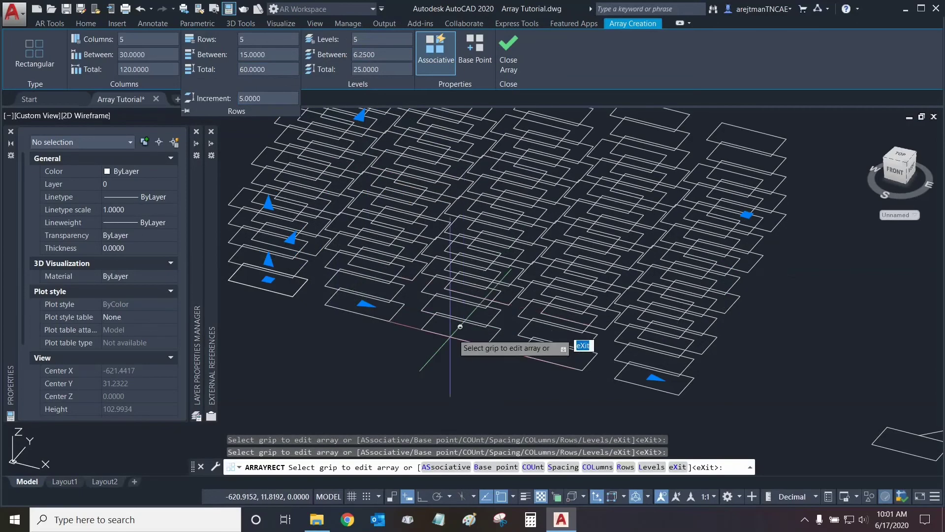
Step: Inspect the stepped tiers from the ViewCube's LEFT view, then orbit back into 3D
middle_click_drag(404, 354, 639, 275, "shift")
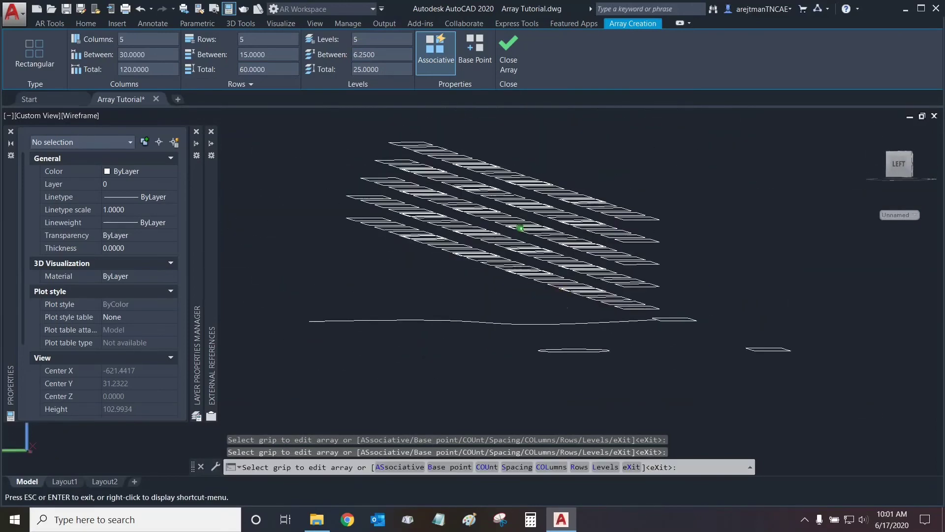
left_click(900, 161)
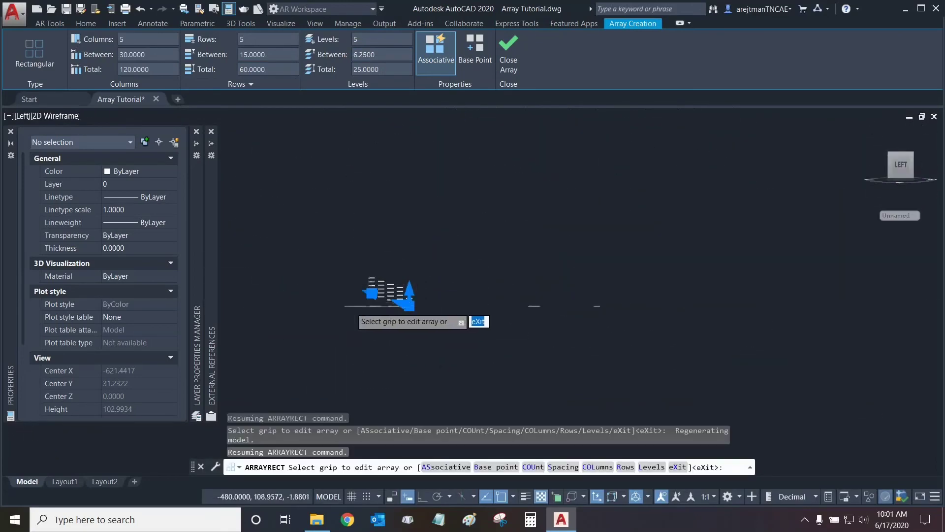
scroll(394, 310, "up", 5)
middle_click_drag(385, 316, 454, 325)
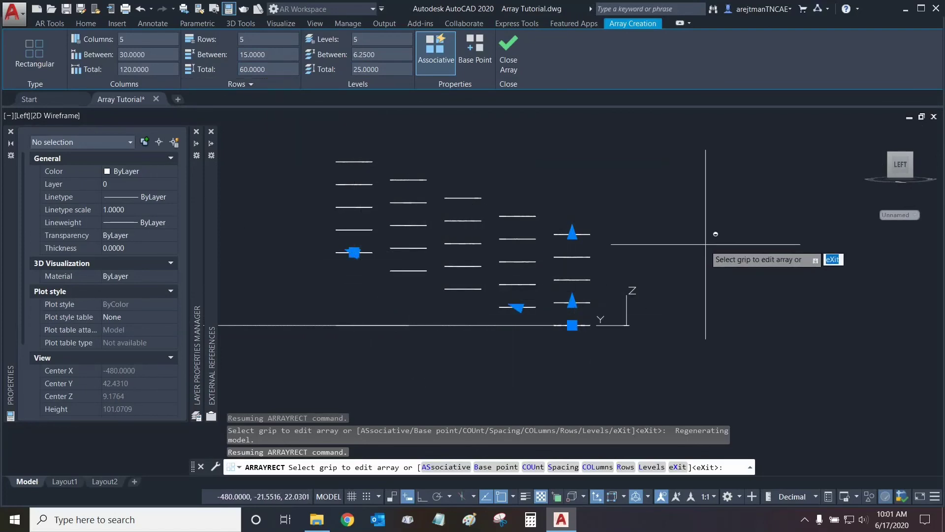
middle_click_drag(709, 254, 553, 254, "shift")
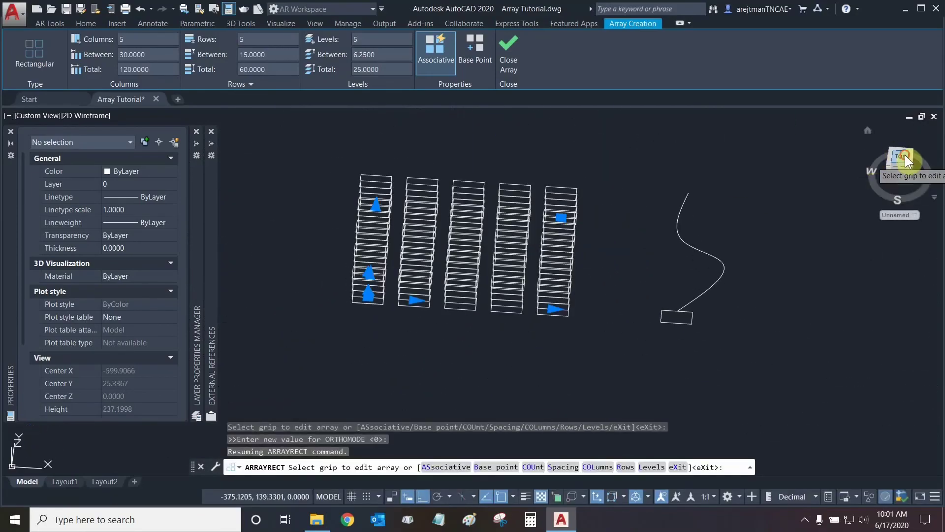
Step: Return to the TOP view and finish the stepped rectangular array
left_click(902, 155)
key("Escape")
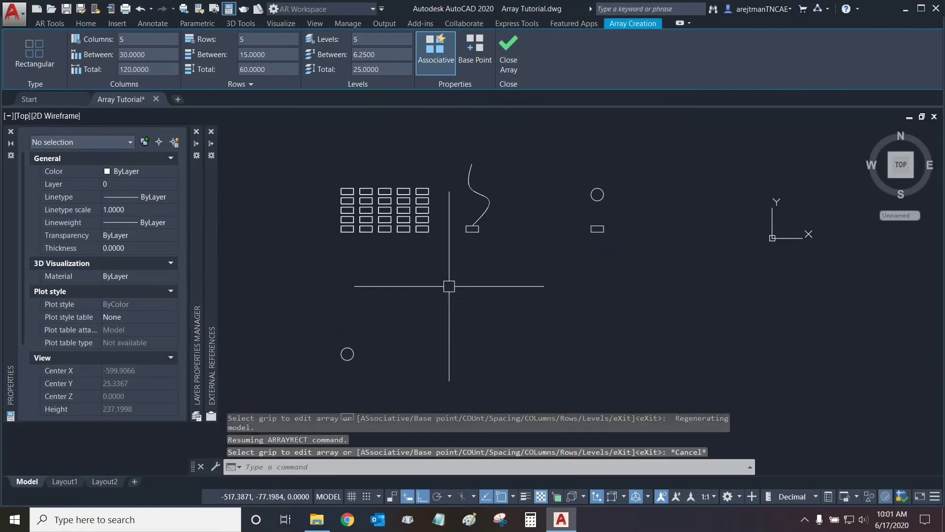
middle_click_drag(443, 281, 574, 192)
scroll(491, 321, "up", 2)
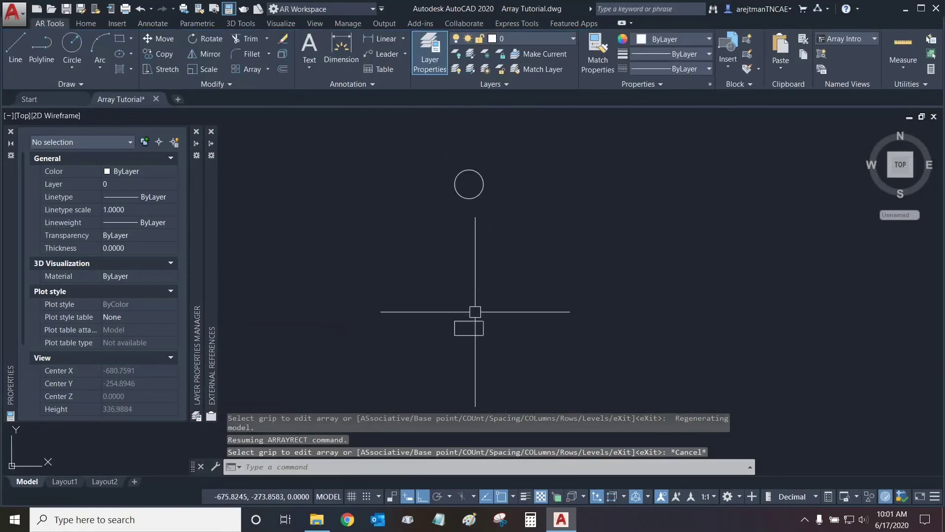
Step: Polar-array the small rectangle around the circle's centre, giving 6 items
left_click(268, 68)
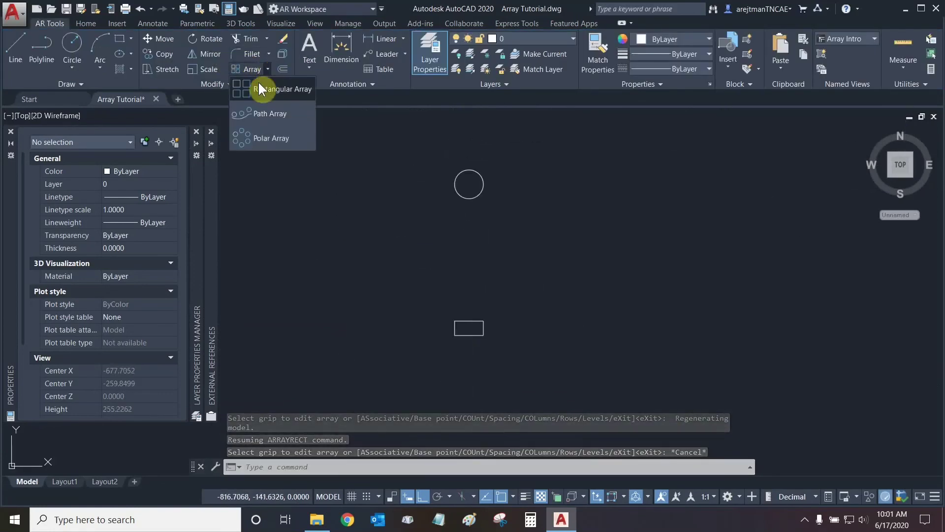
left_click(264, 135)
left_click(473, 318)
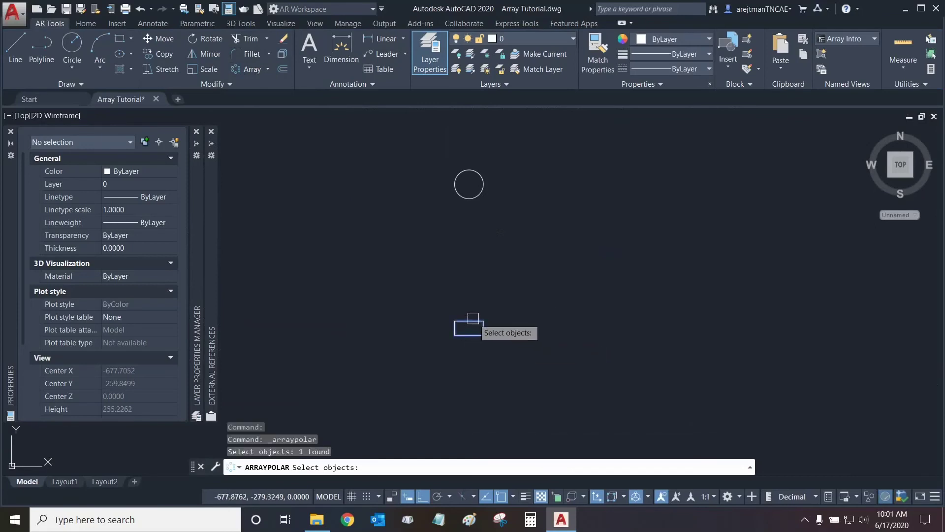
key("Return")
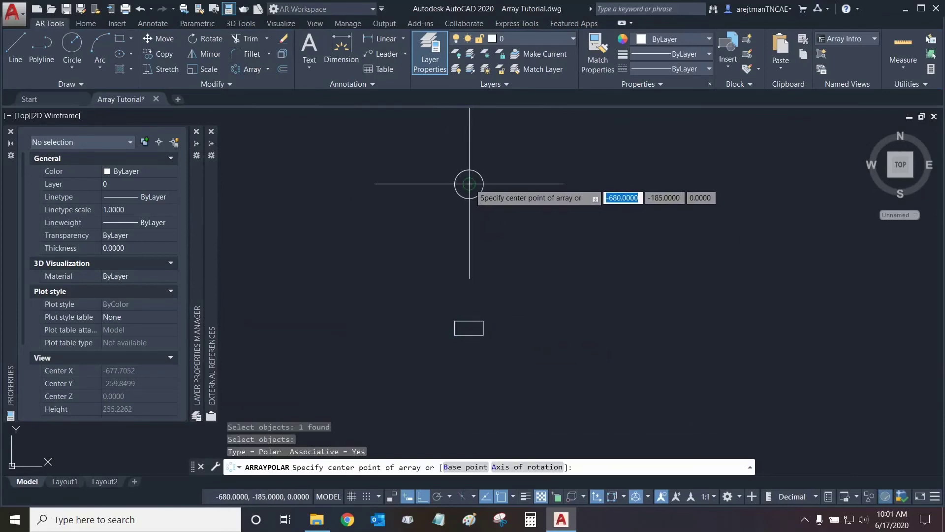
left_click(468, 184)
mouse_move(699, 203)
middle_mouse_down()
mouse_move(667, 294)
mouse_move(612, 220)
mouse_move(580, 138)
middle_mouse_up()
Step: Set the polar array to 10 items spaced 15° apart
scroll(655, 263, "down", 3)
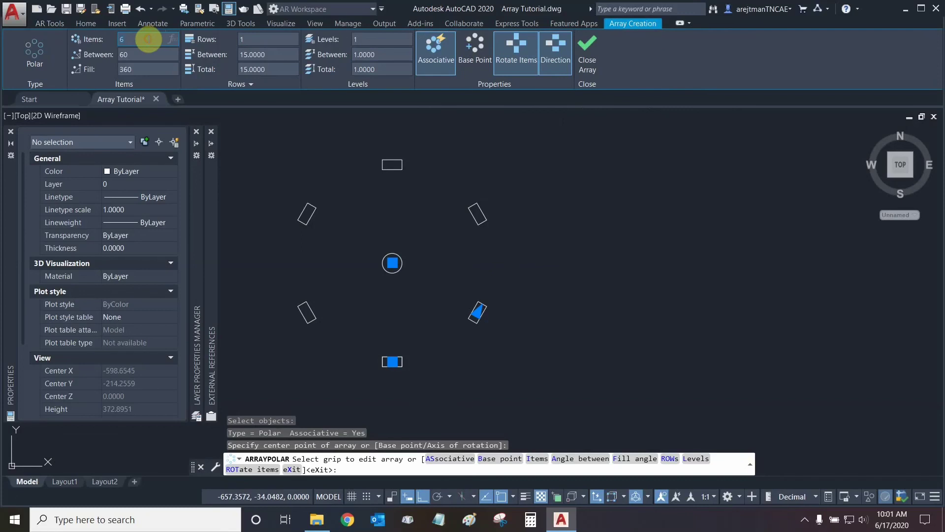
left_click(148, 38)
type("10")
key("Return")
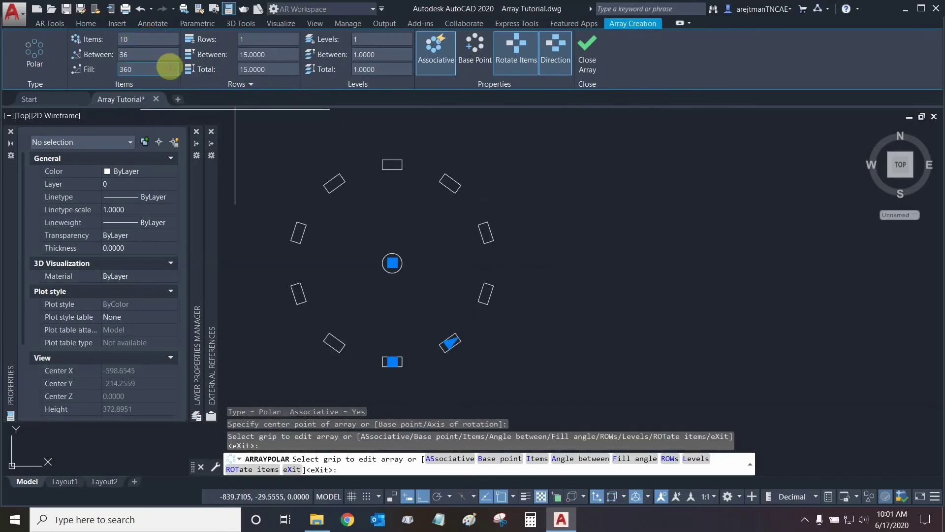
left_click(142, 57)
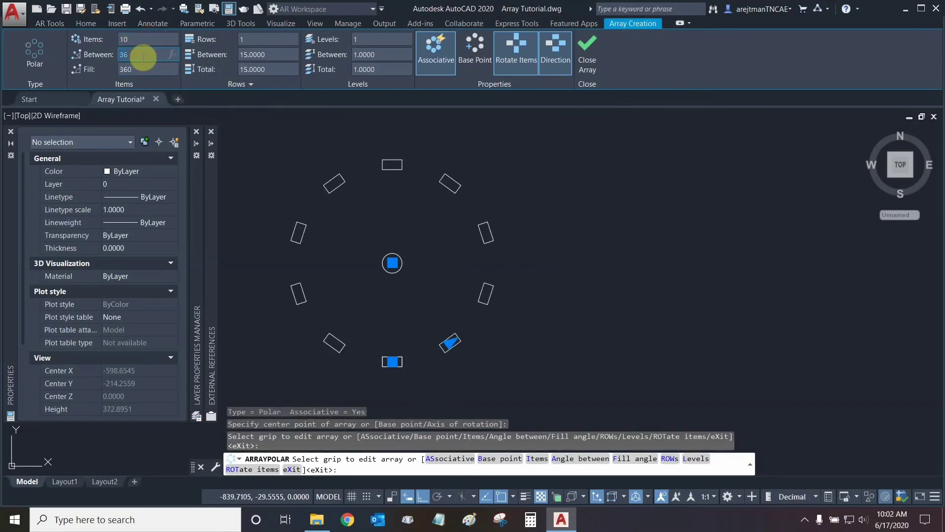
key("Return")
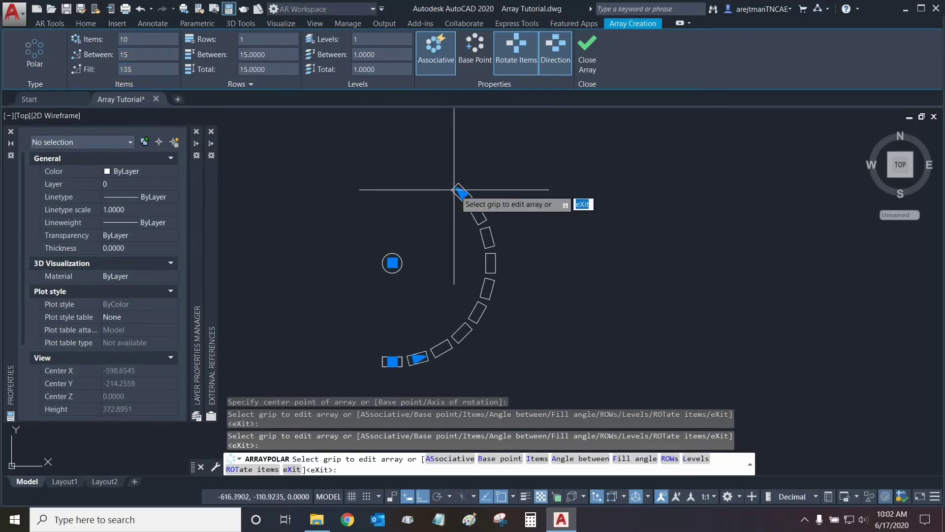
mouse_move(414, 215)
middle_mouse_down()
mouse_move(433, 205)
mouse_move(468, 211)
middle_mouse_up()
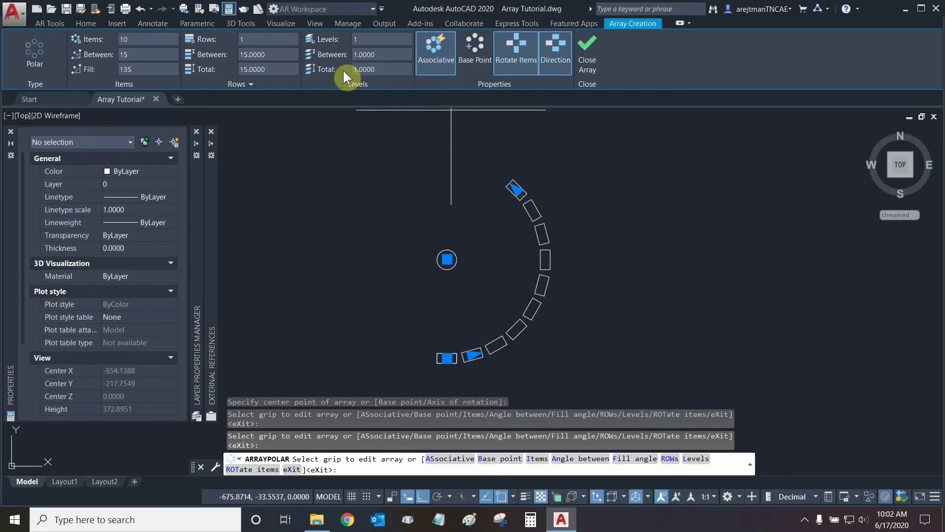
Step: Set the polar array rows to 5, then to 10
left_click(258, 41)
type("5")
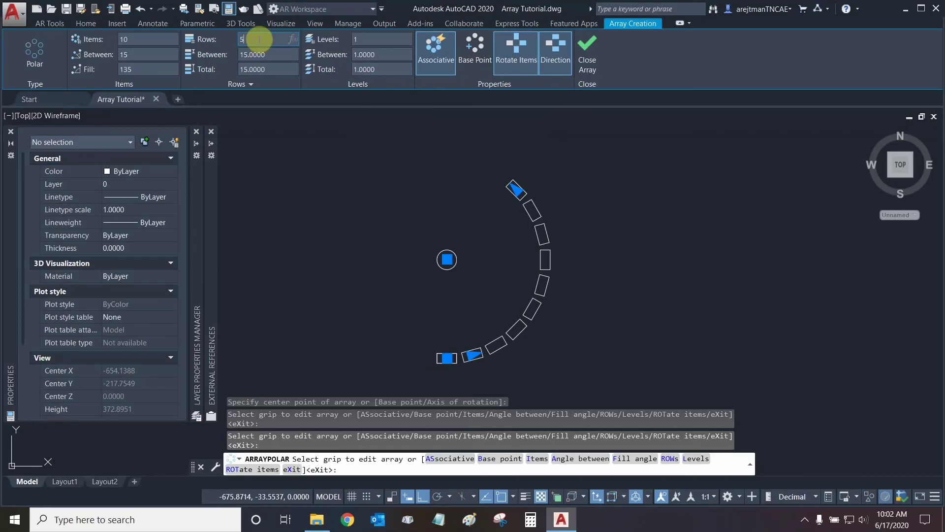
key("Return")
left_click(266, 39)
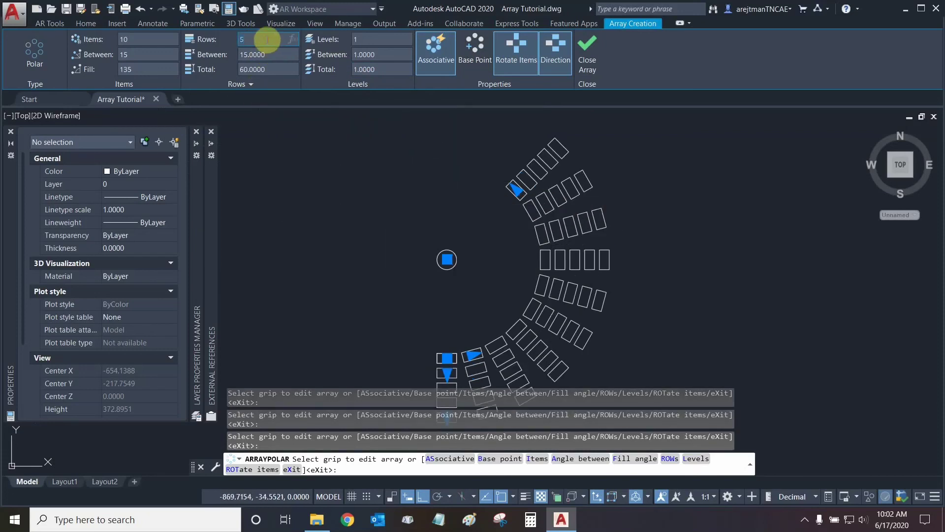
type("10")
key("Return")
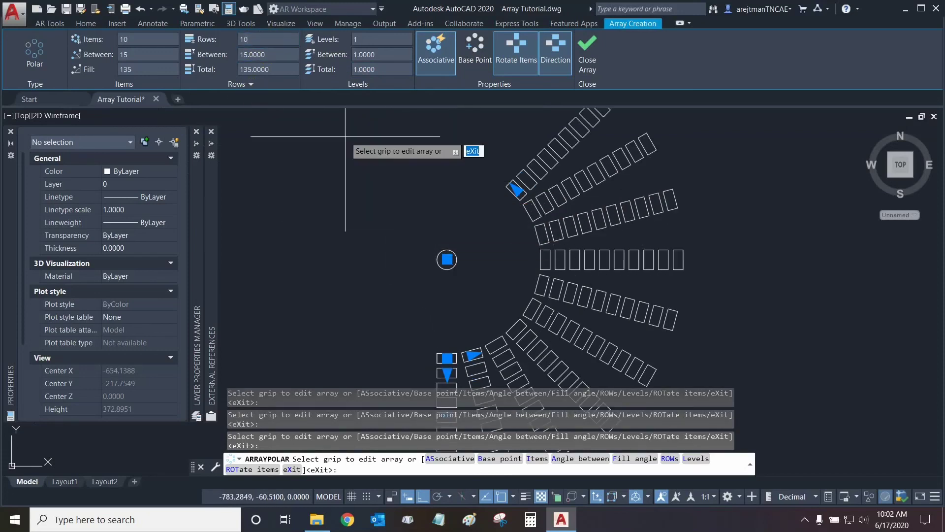
left_click(259, 70)
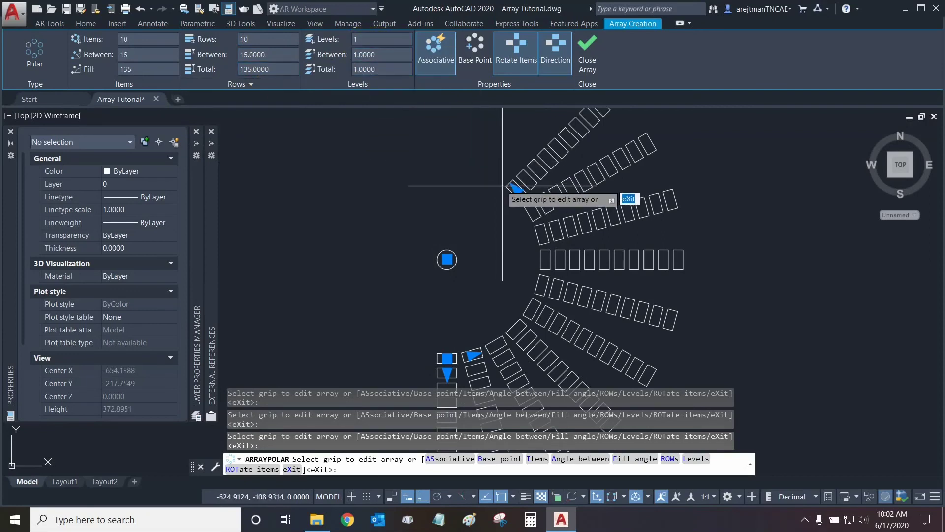
Step: Set the polar array's row elevation increment to 10, check the stepped tiers in 3D, and finish the array
left_click(251, 84)
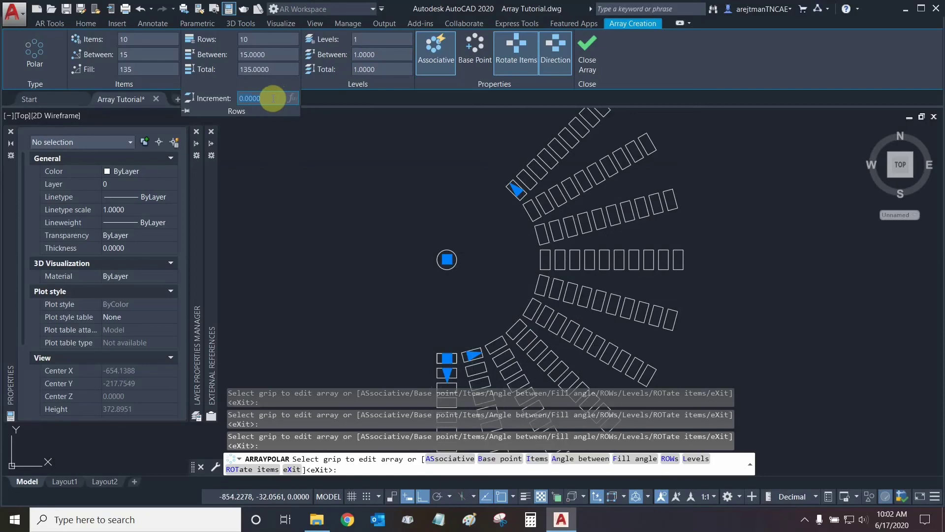
type("10")
key("Return")
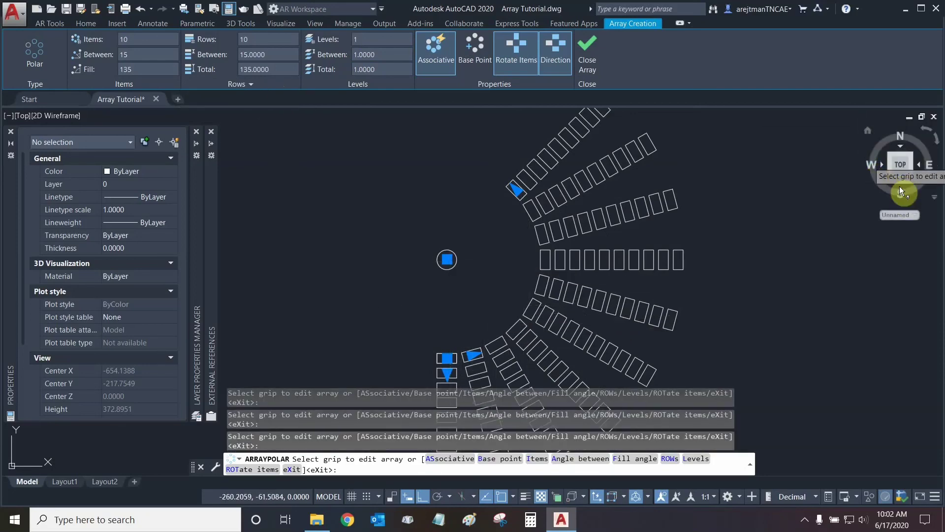
middle_click_drag(699, 285, 817, 148, "shift")
scroll(541, 324, "up", 2)
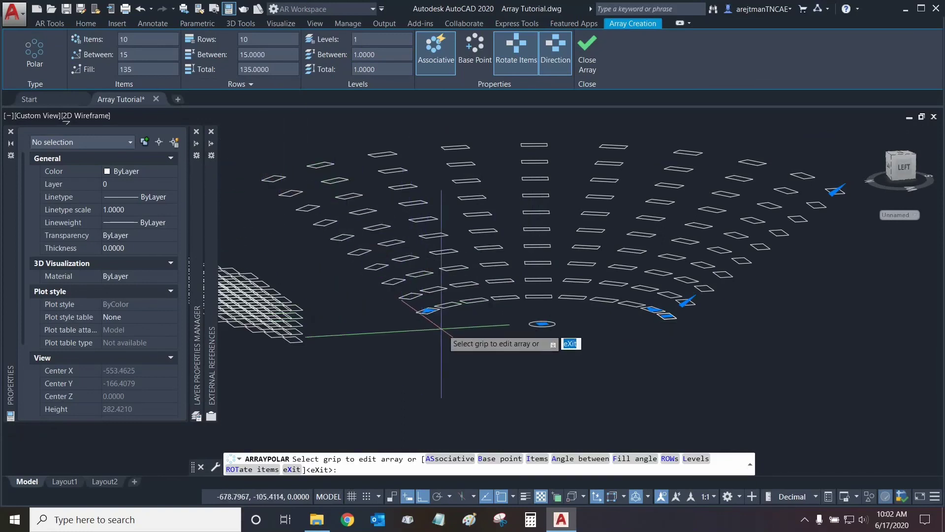
left_click(265, 84)
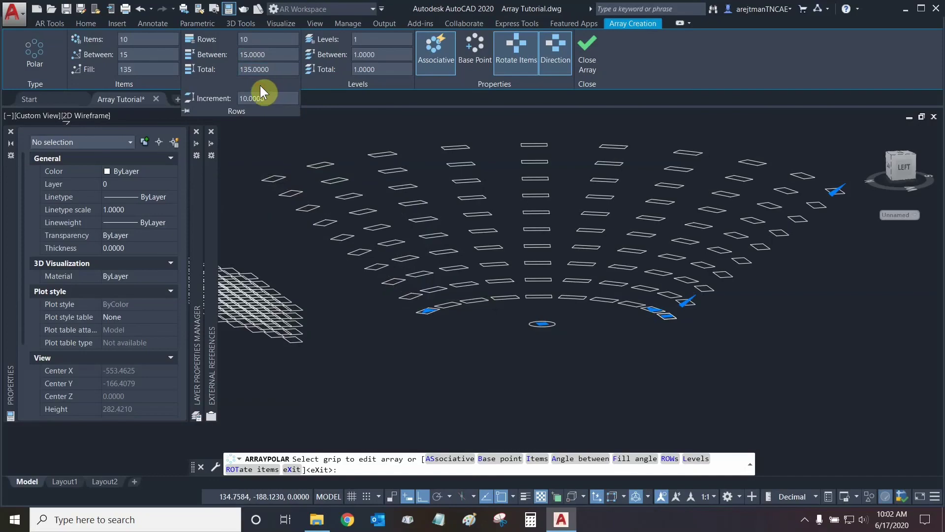
mouse_move(631, 319)
middle_mouse_down("shift")
mouse_move(597, 317)
mouse_move(579, 291)
mouse_move(607, 297)
mouse_move(572, 297)
mouse_move(426, 354)
mouse_move(428, 333)
mouse_move(639, 310)
mouse_move(652, 318)
mouse_move(621, 326)
middle_mouse_up("shift")
key("Escape")
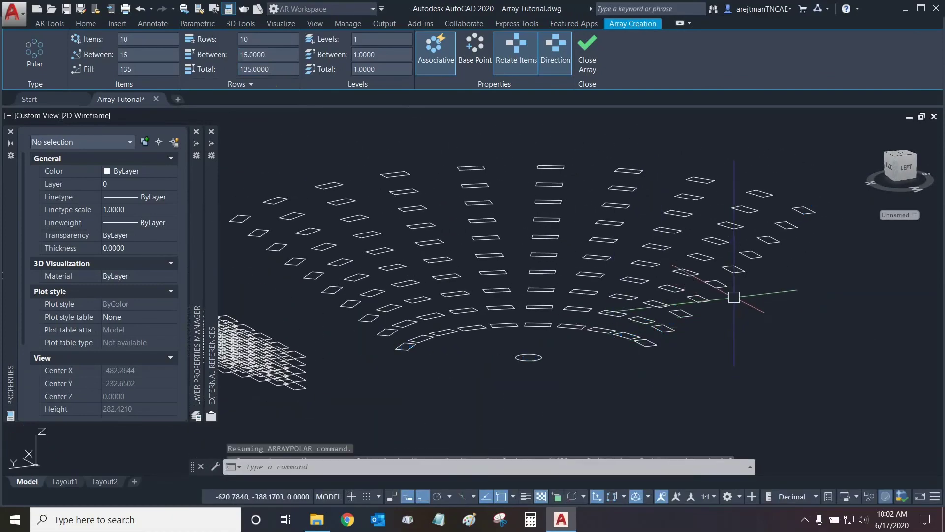
Step: Switch to the ViewCube TOP view and frame the rectangular, path and polar arrays together
middle_click_drag(729, 295, 827, 174, "shift")
left_click(899, 154)
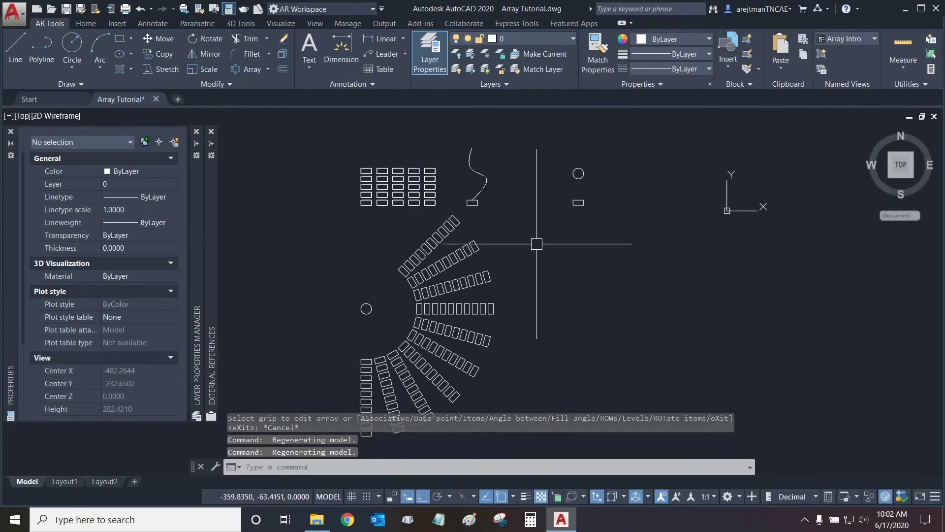
middle_click_drag(563, 243, 574, 215)
scroll(569, 213, "up", 1)
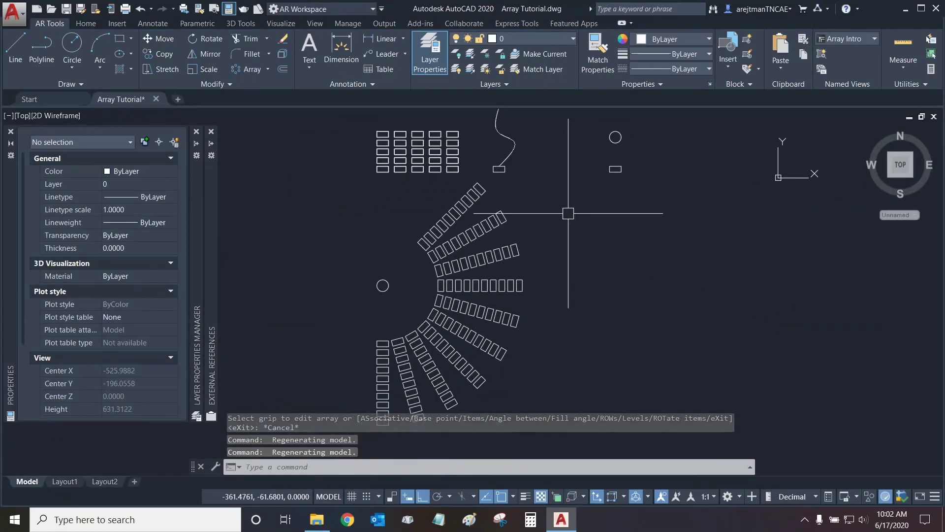
scroll(568, 213, "down", 2)
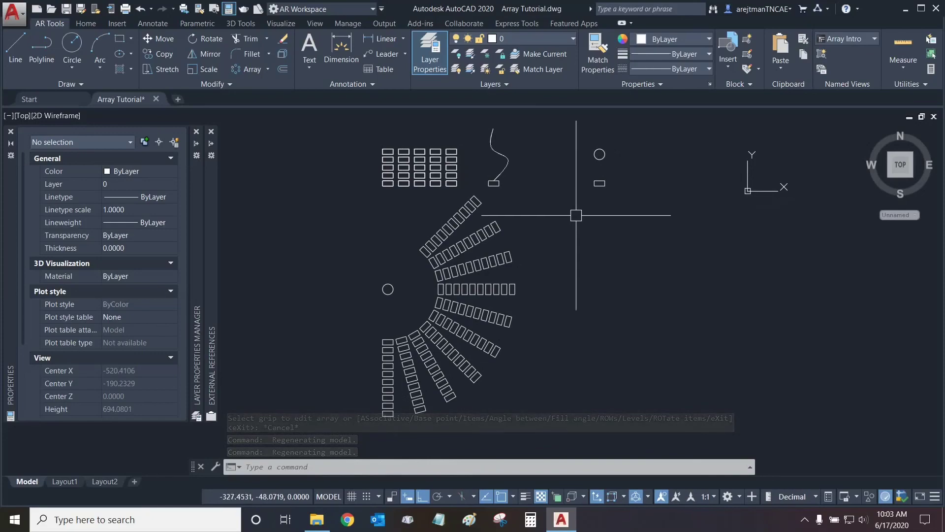